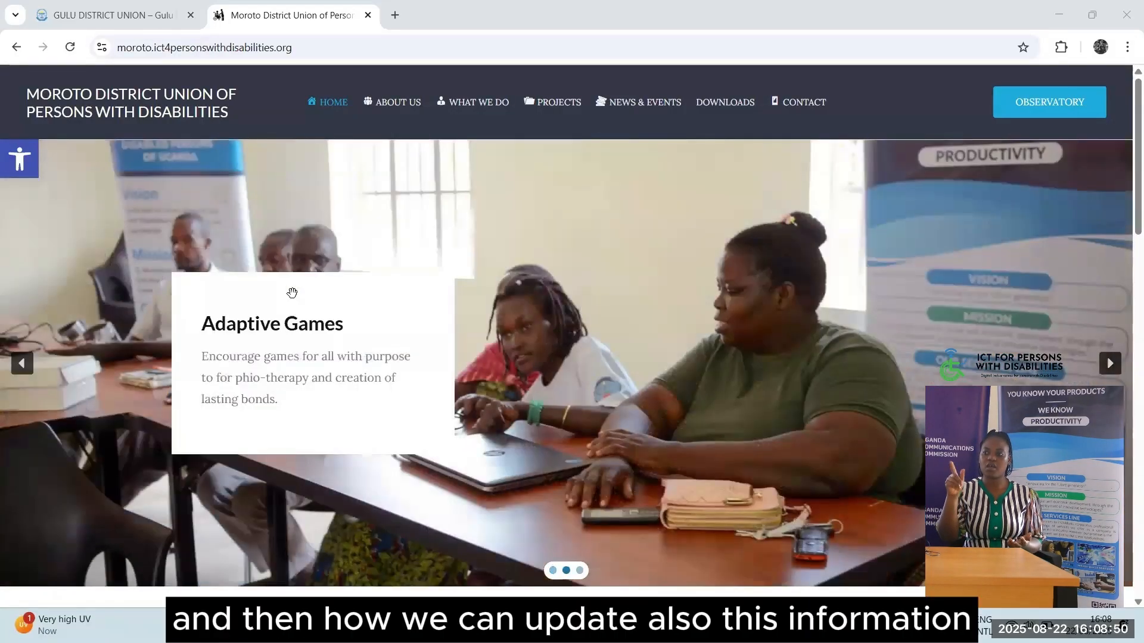
Append /wp-admin to moroto.ict4personswithdisabilities.org in Chrome's address bar, discarding autocomplete suggestions
scroll(292, 292, "down", 6)
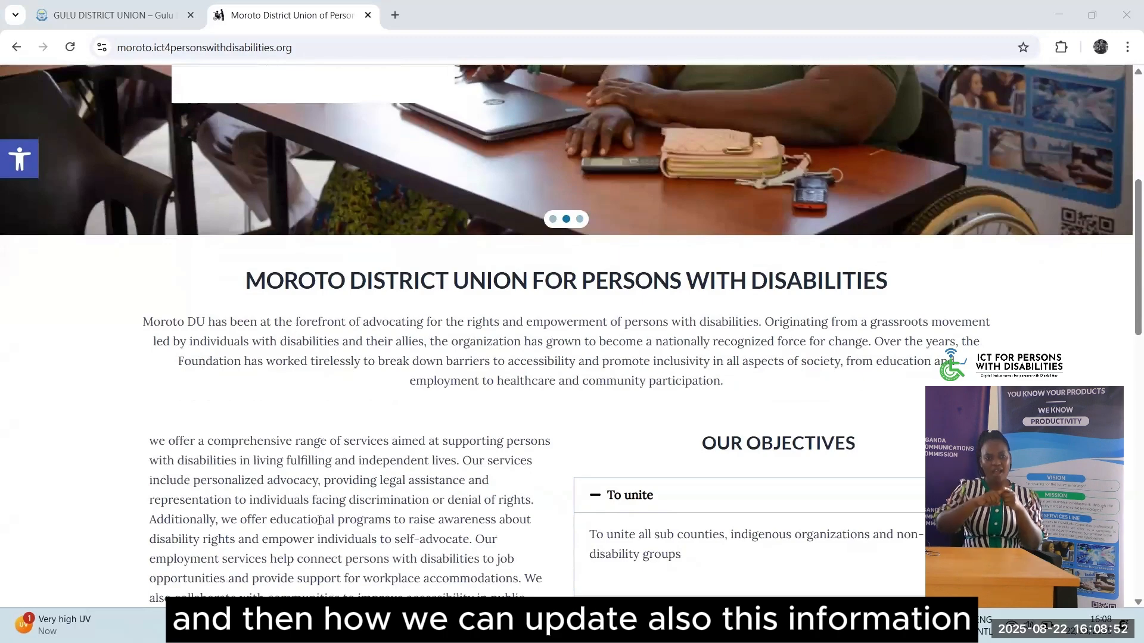
scroll(319, 521, "down", 6)
scroll(319, 520, "up", 12)
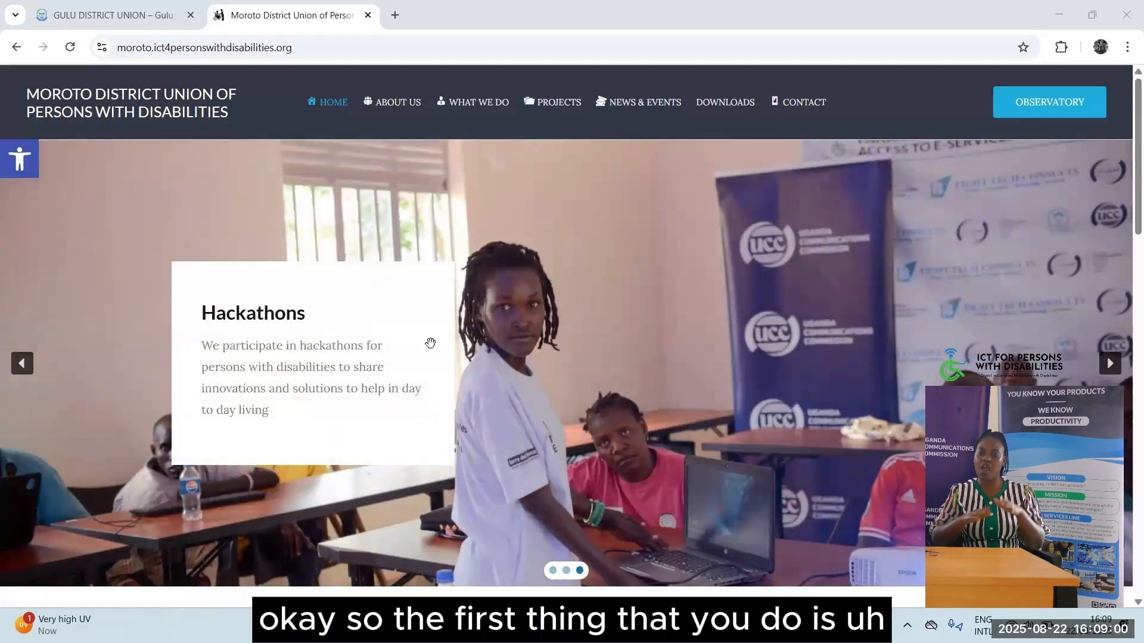
left_click(123, 52)
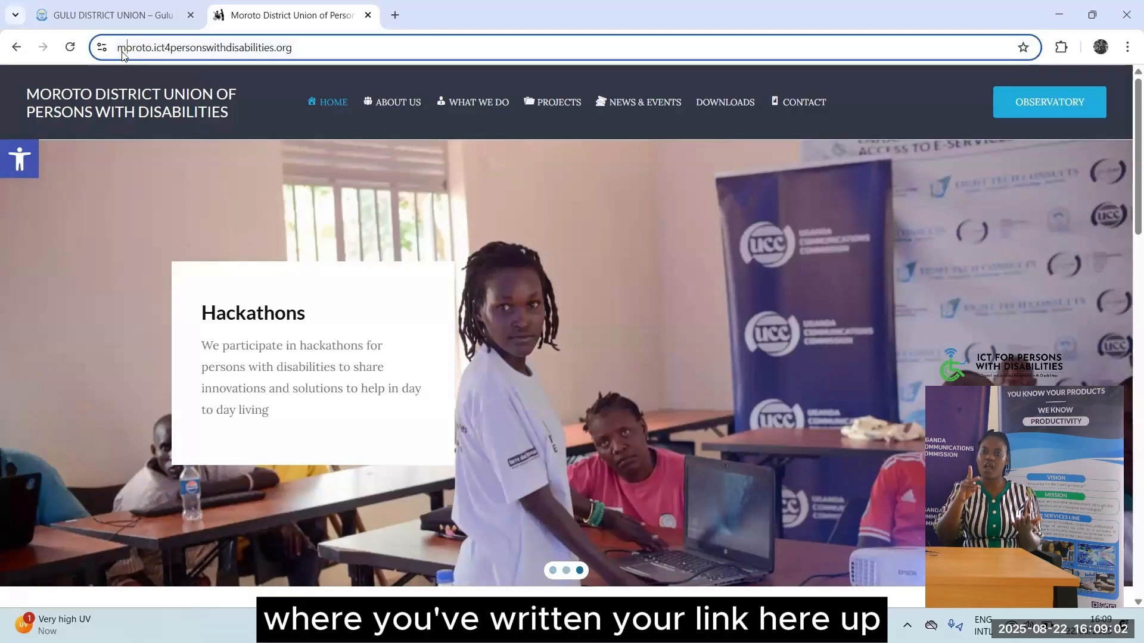
left_click(337, 47)
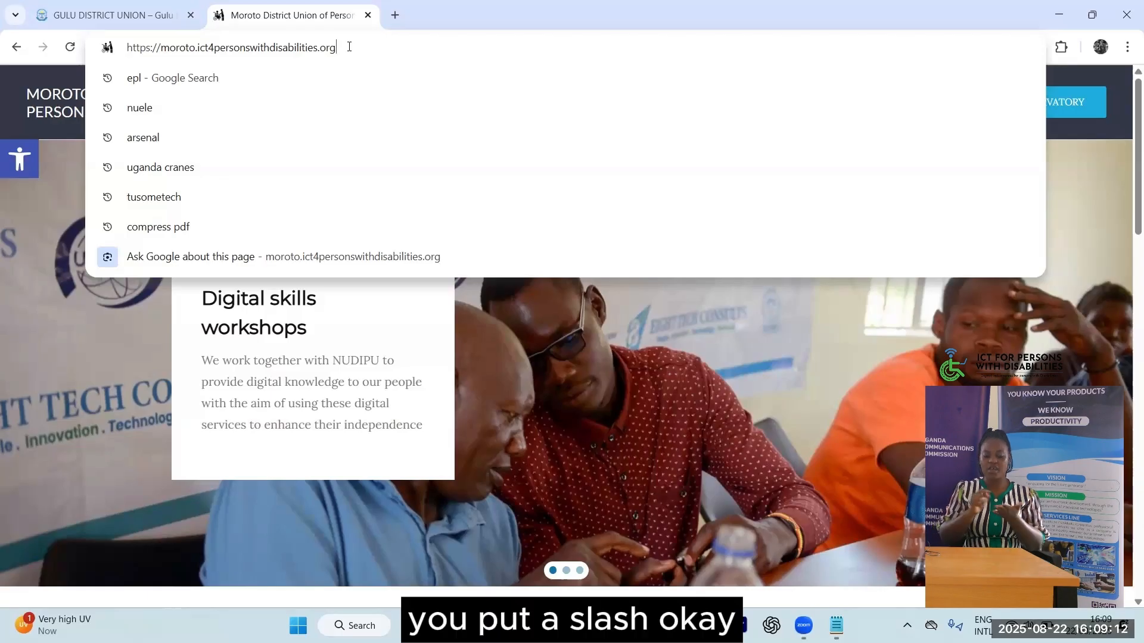
type("/")
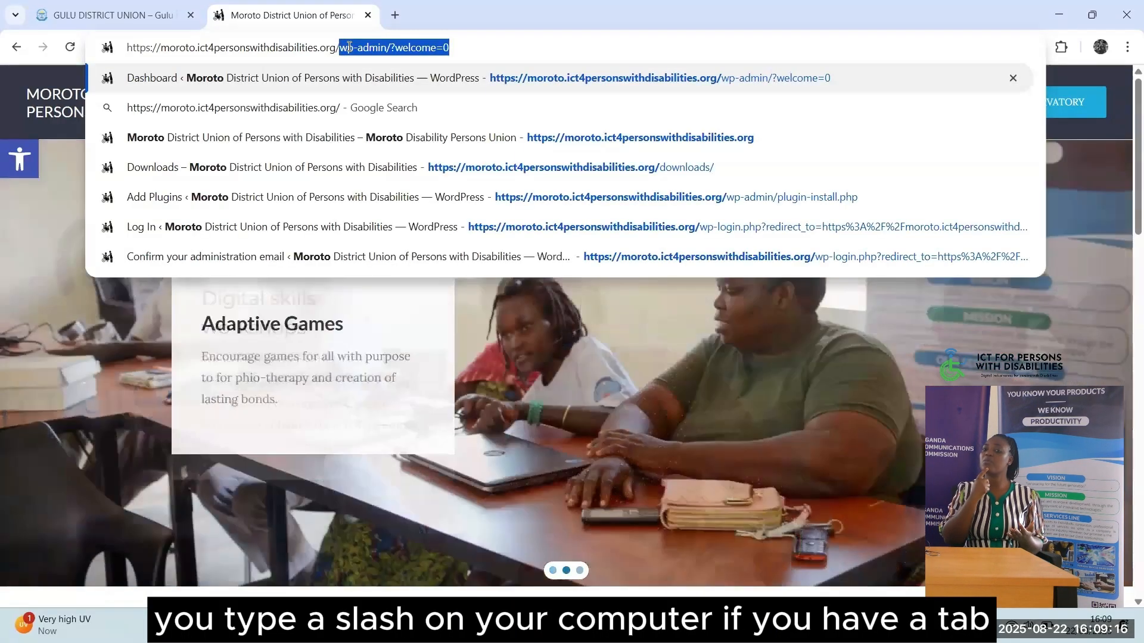
key("BackSpace")
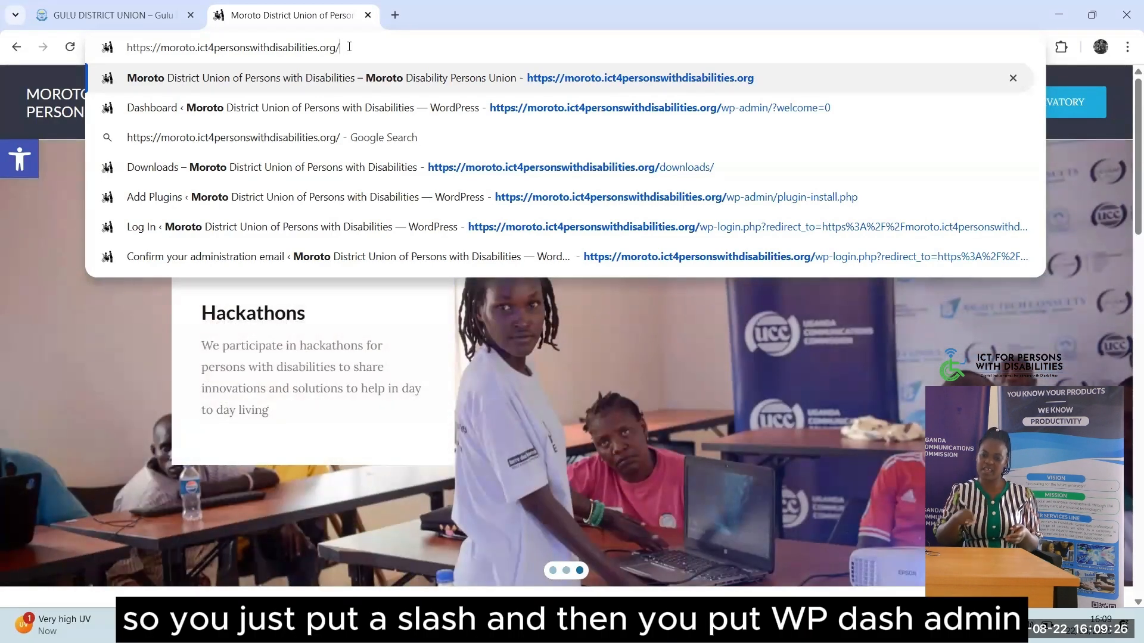
type("w")
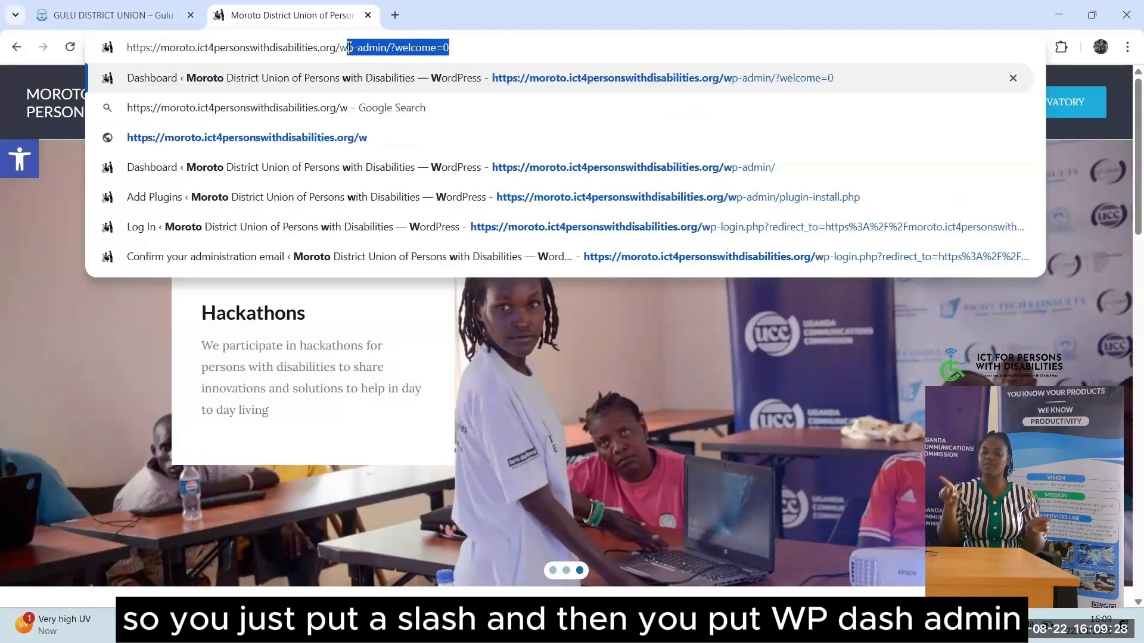
type("p-admin")
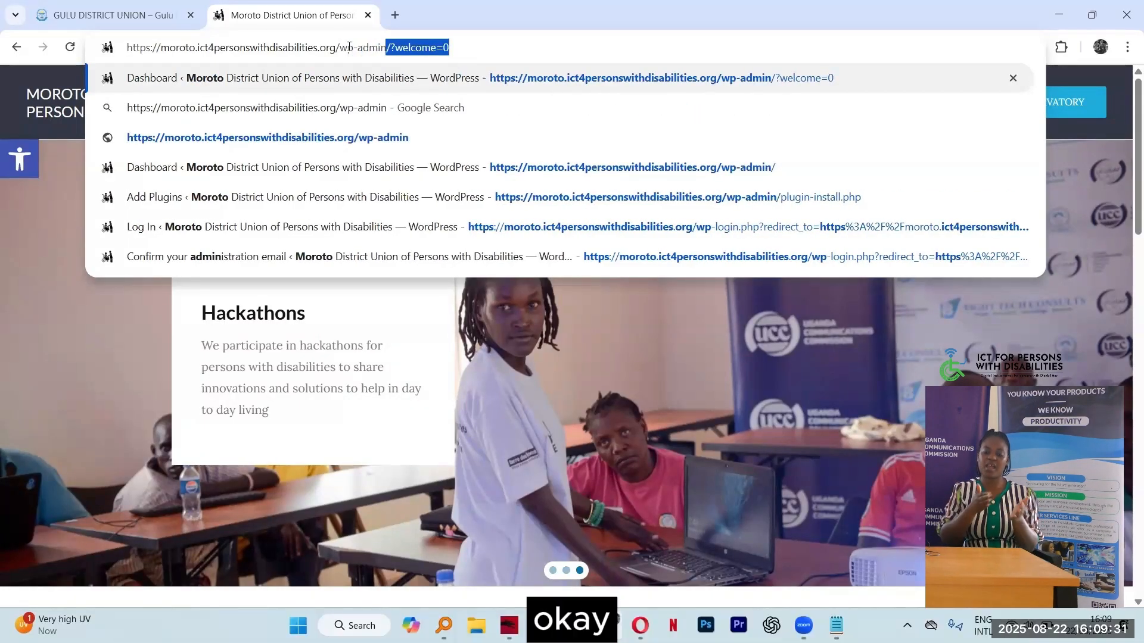
key("Delete")
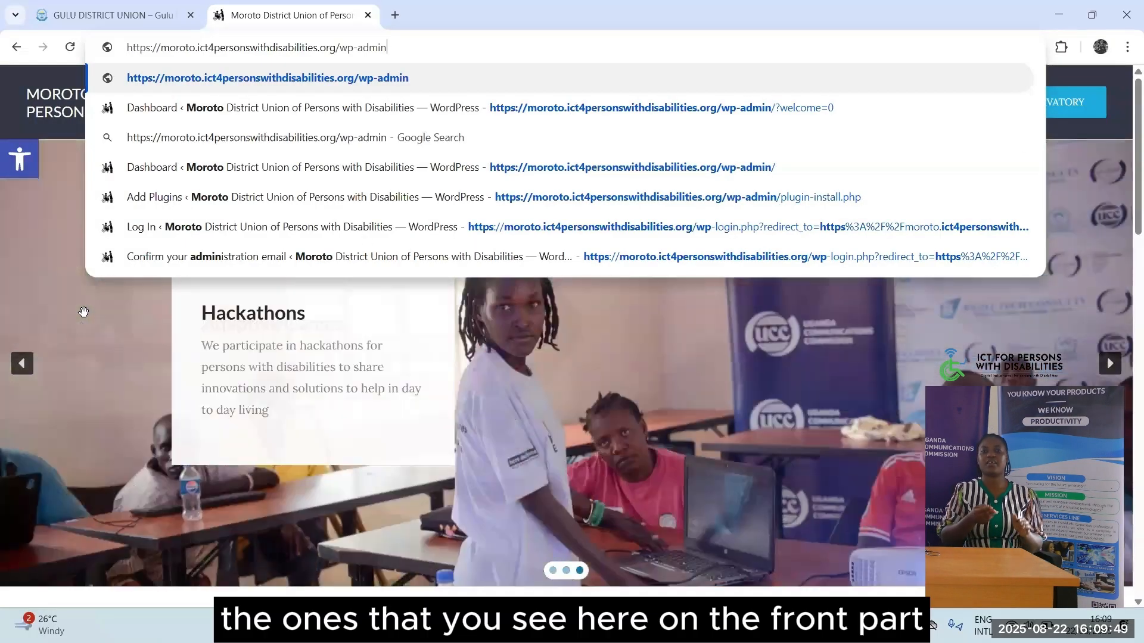
left_click(83, 312)
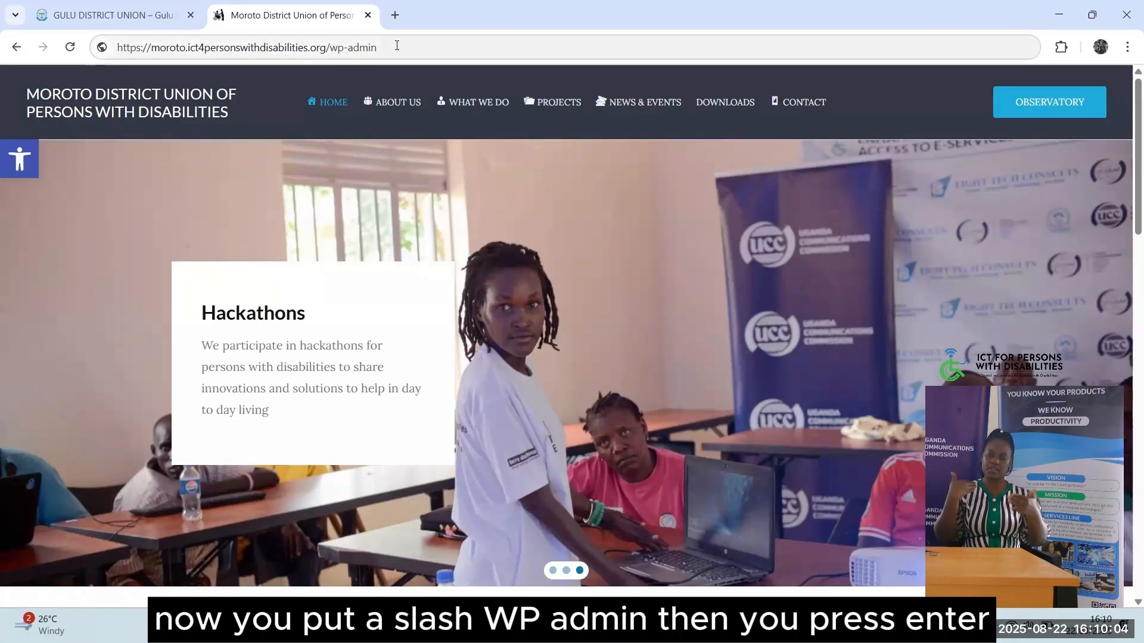
left_click(397, 46)
left_click(397, 45)
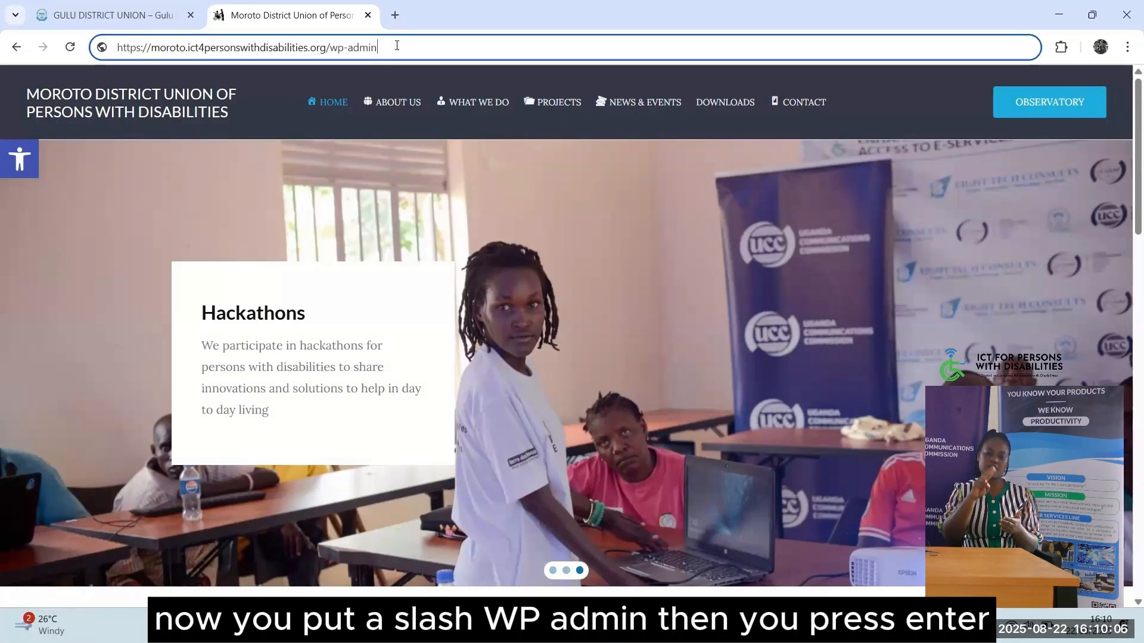
Load the /wp-admin address and point out the login form's Username and Password labels
key("Return")
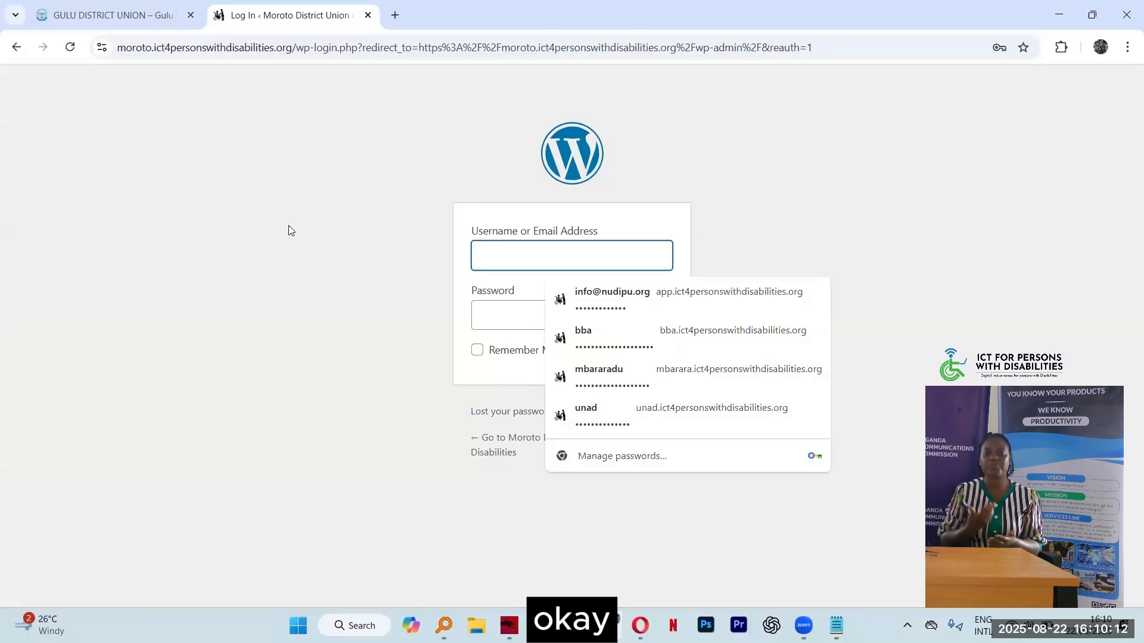
left_click(291, 231)
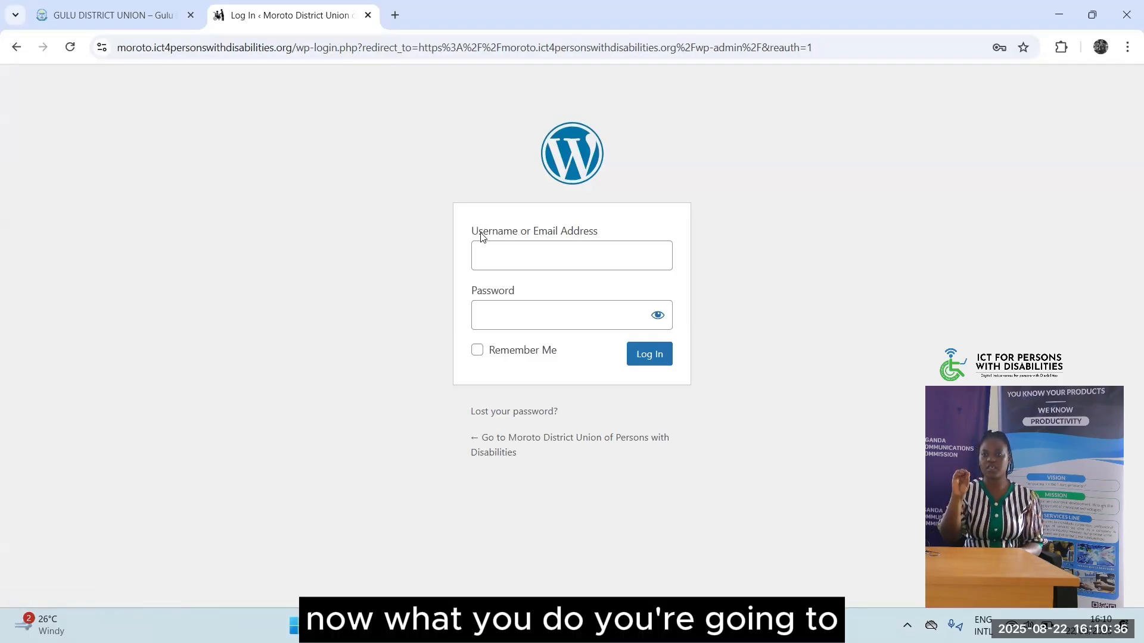
left_click_drag(472, 233, 527, 234)
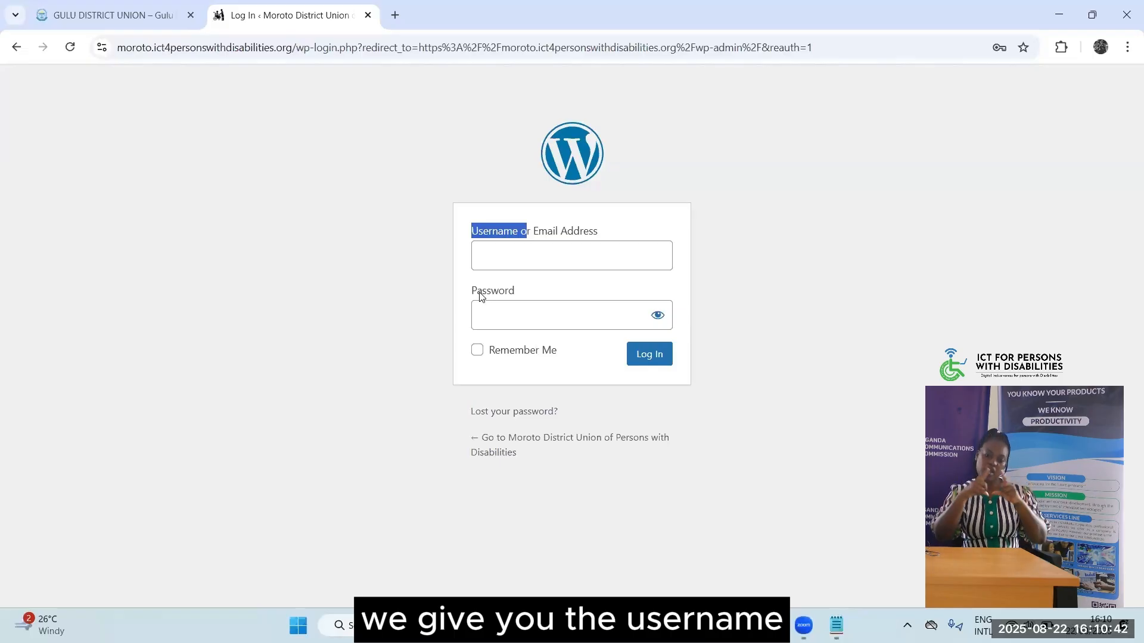
left_click_drag(472, 291, 528, 291)
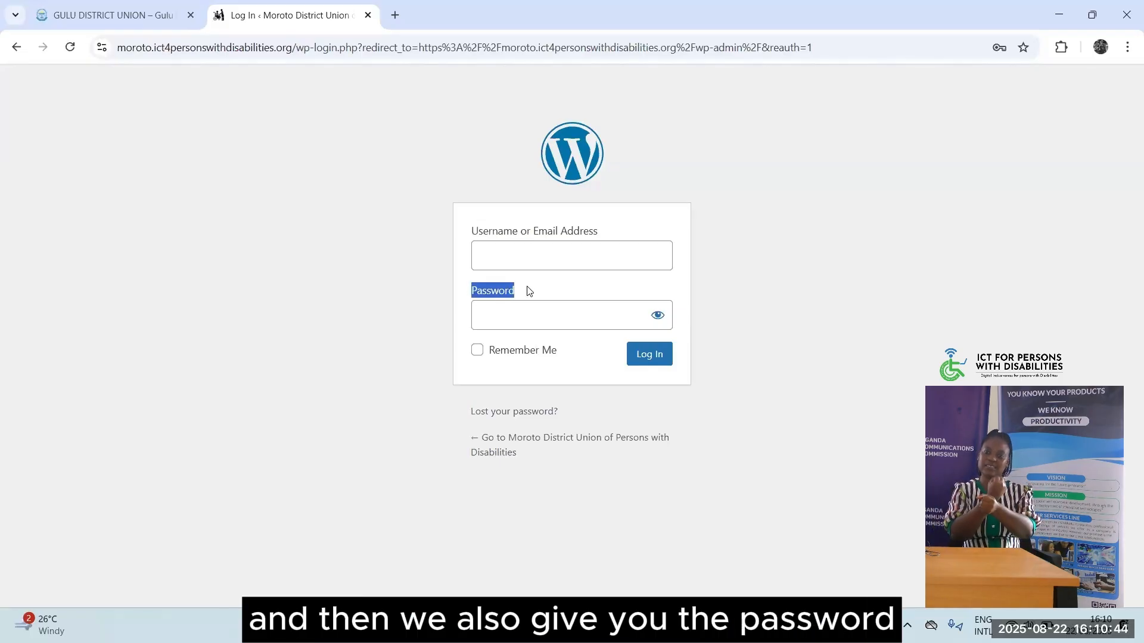
left_click(515, 266)
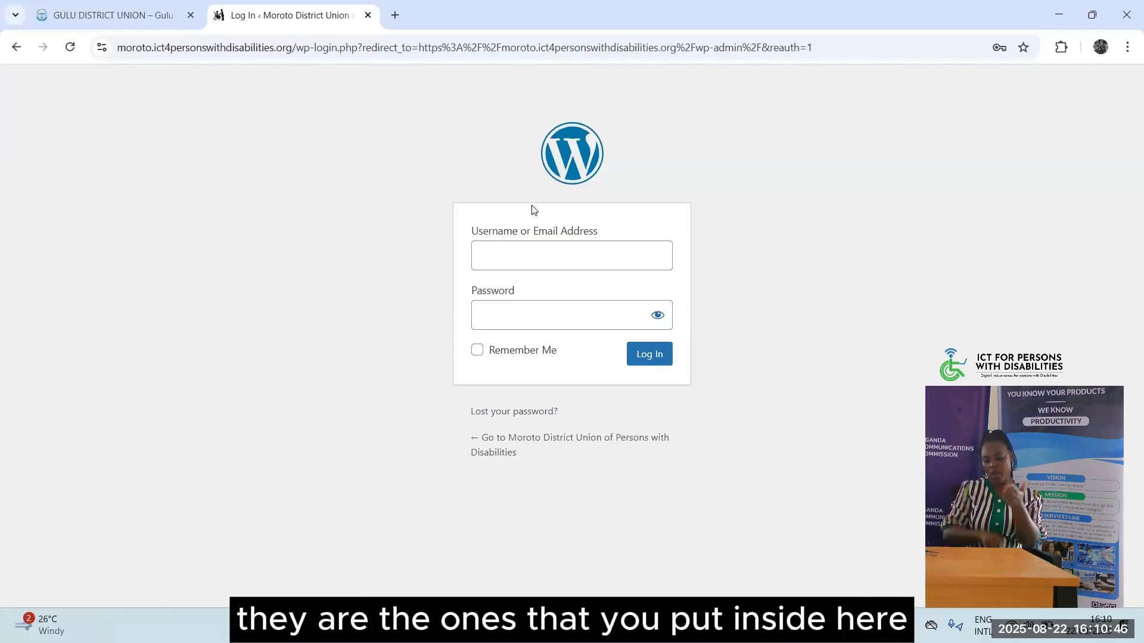
left_click_drag(296, 47, 688, 88)
Go back to the site's home page, then reload the login page by adding /wp-admin
key("BackSpace")
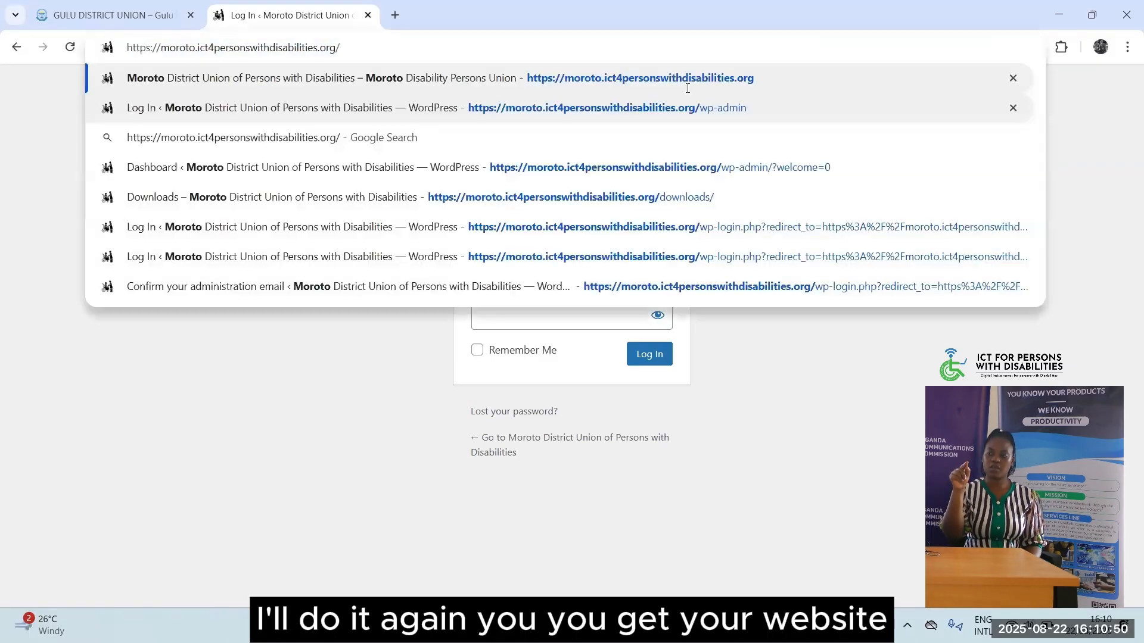
key("Return")
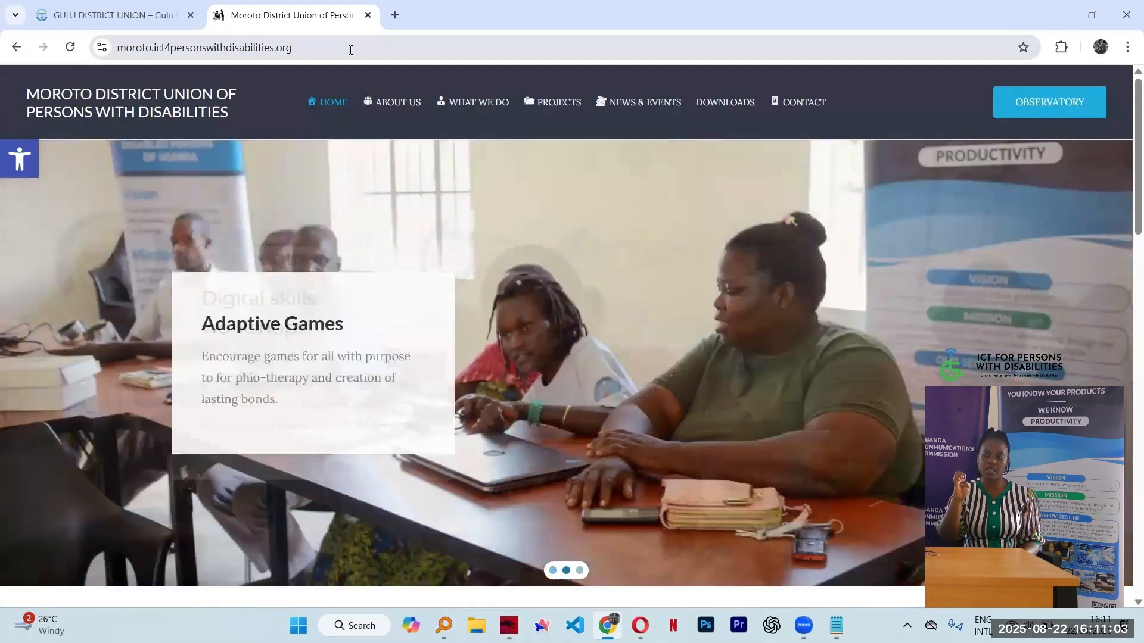
left_click(350, 47)
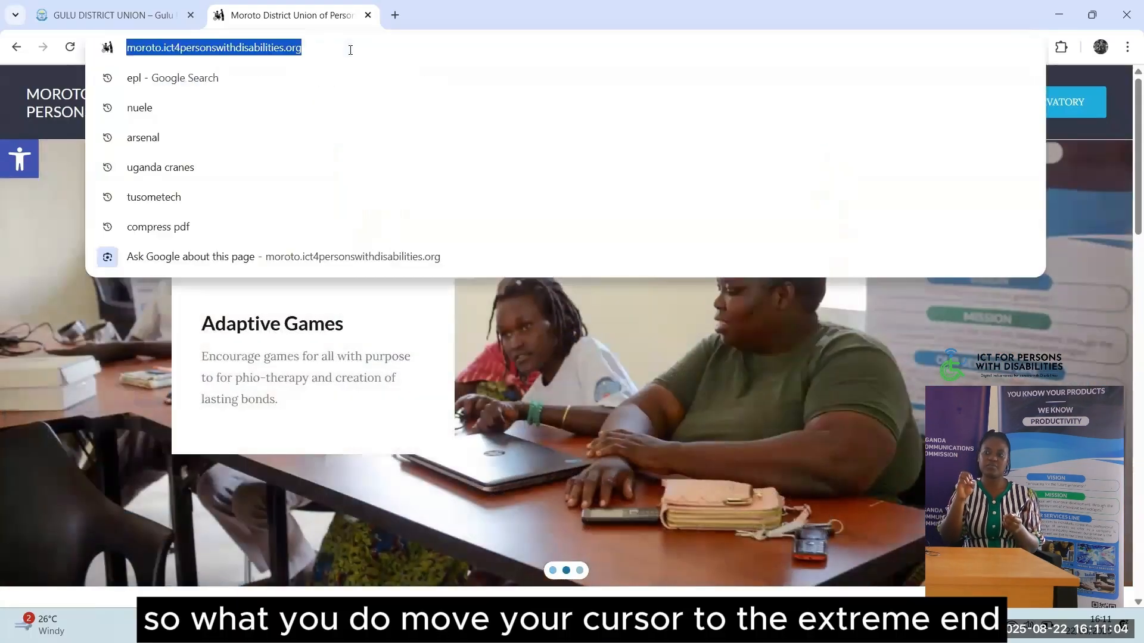
left_click(350, 50)
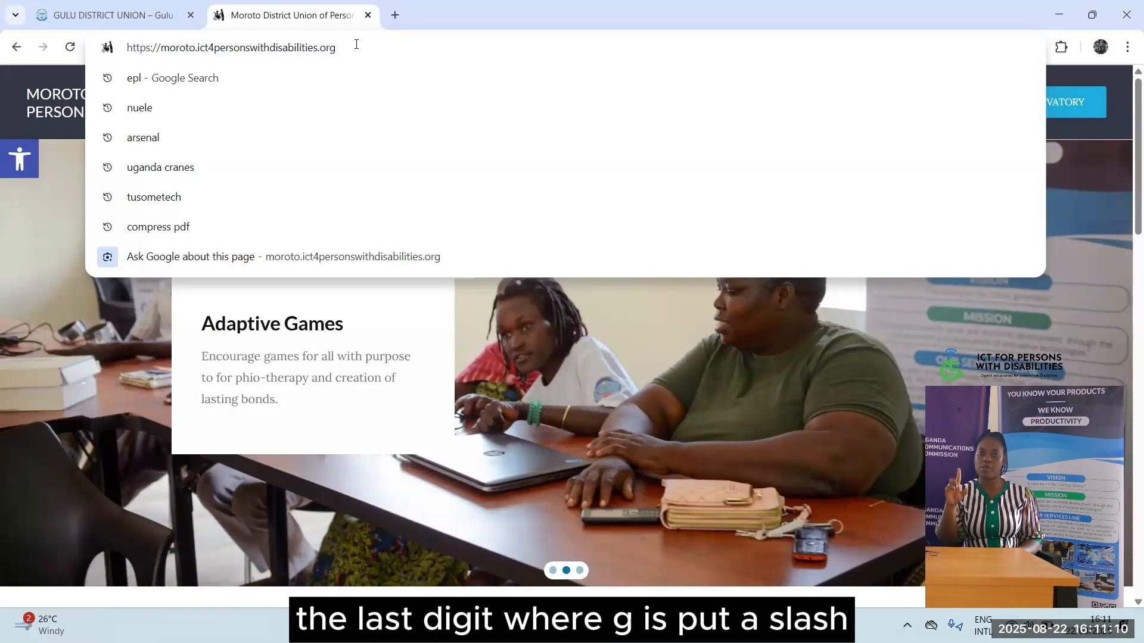
type("/")
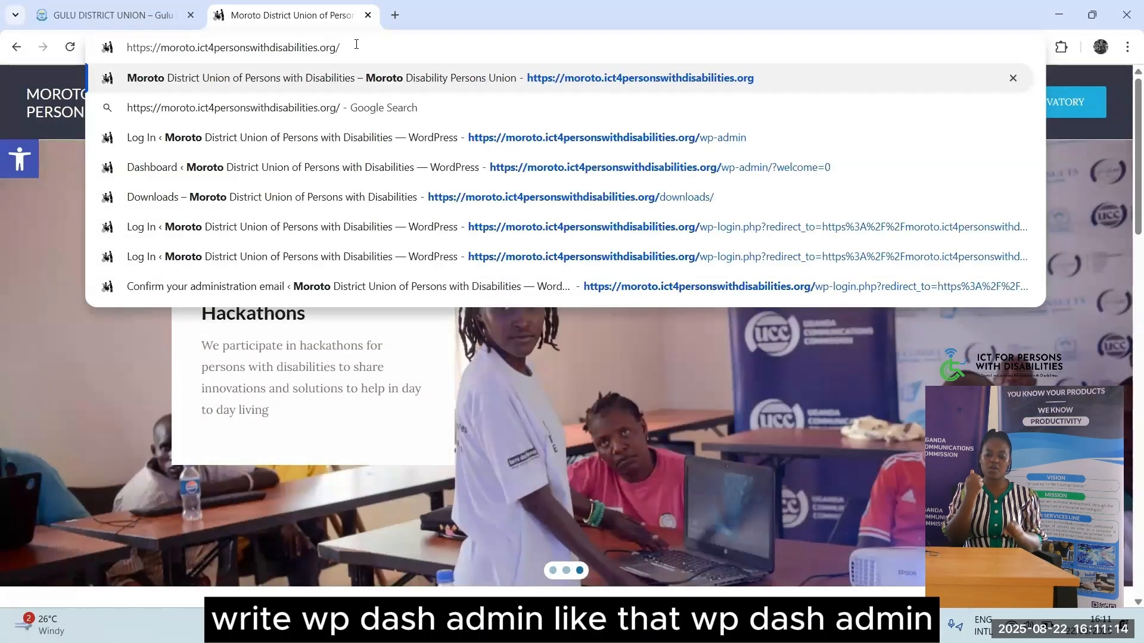
type("wp-")
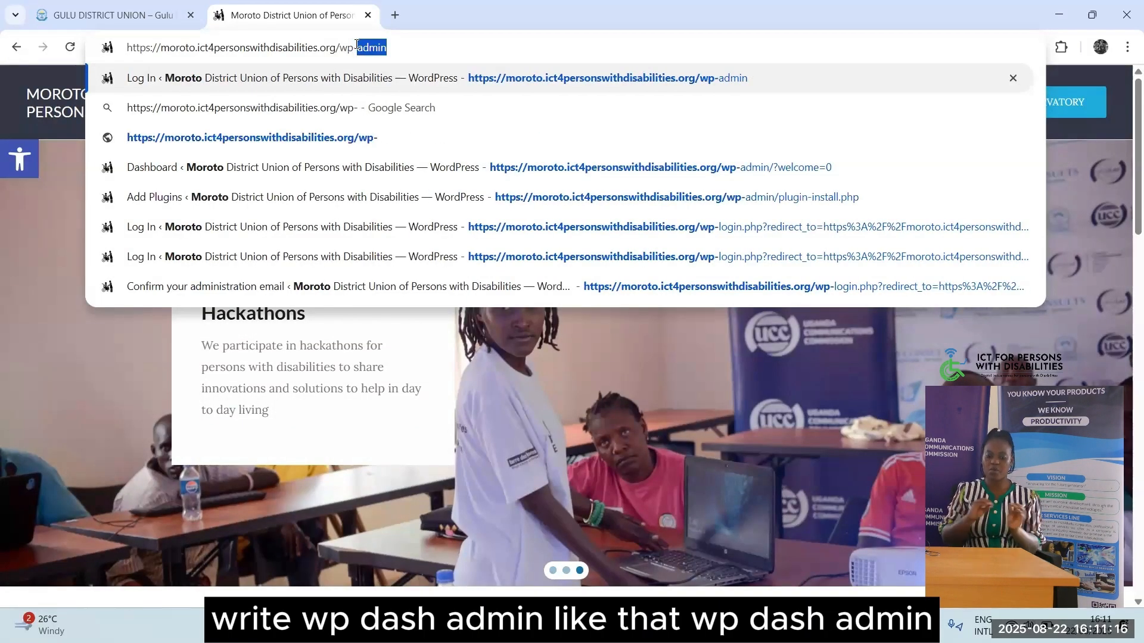
type("admin")
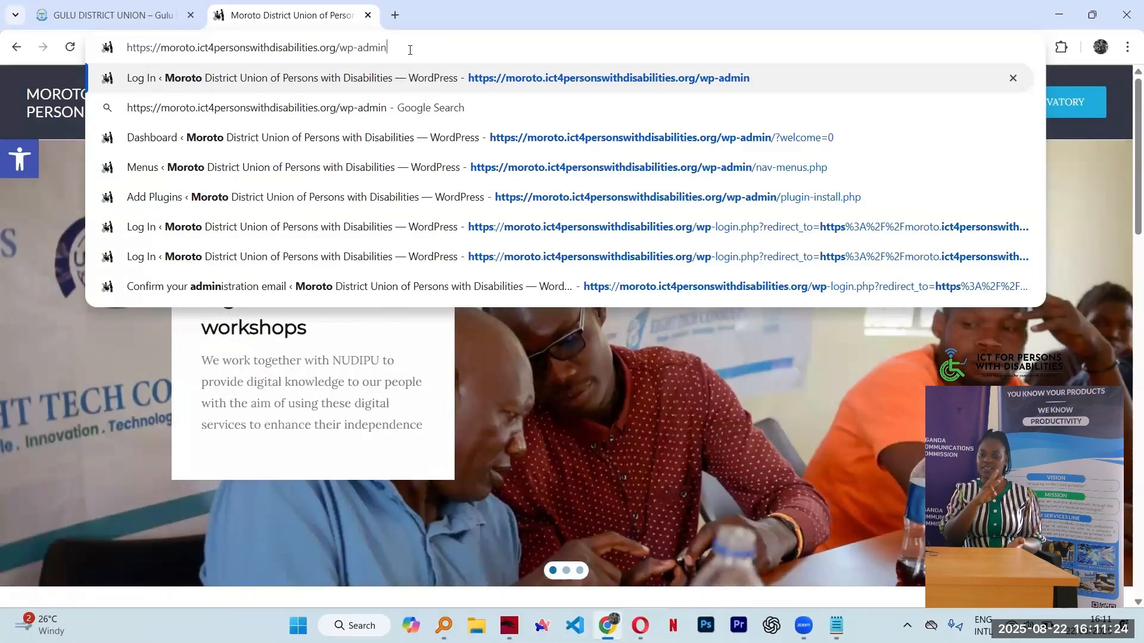
key("Return")
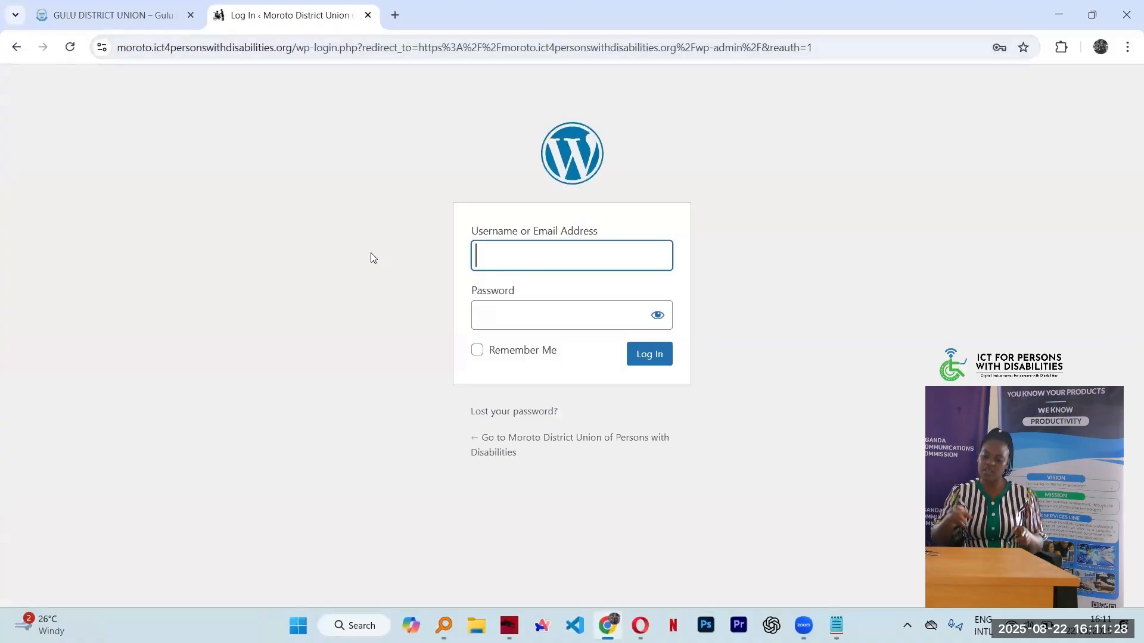
Enter the admin username and password, correcting a typo, and log in
type("m")
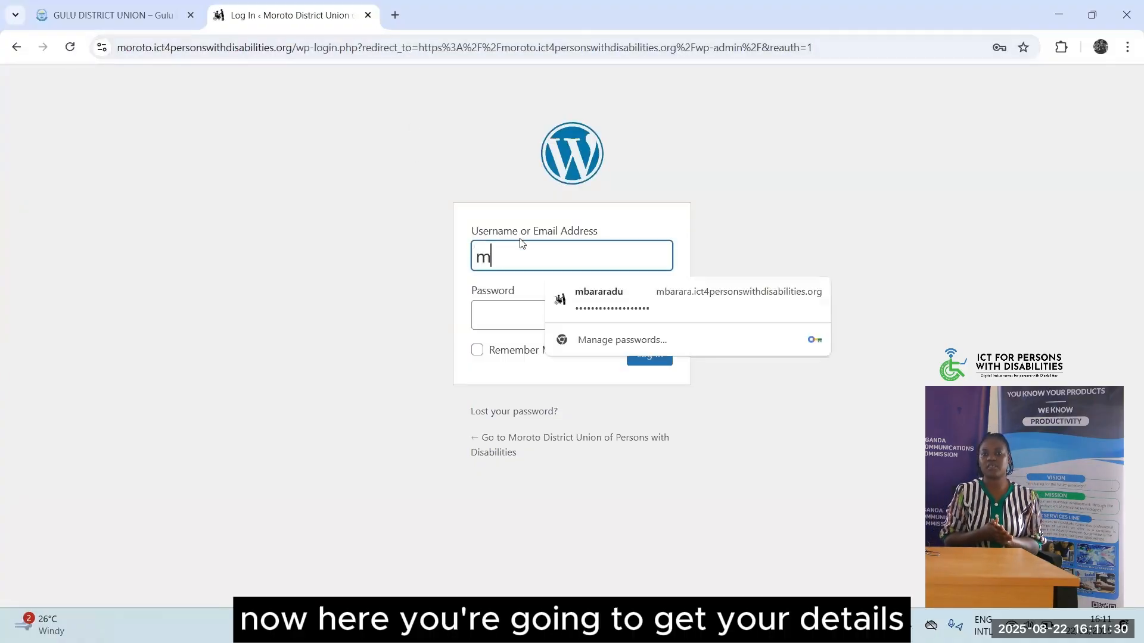
type("orotodu")
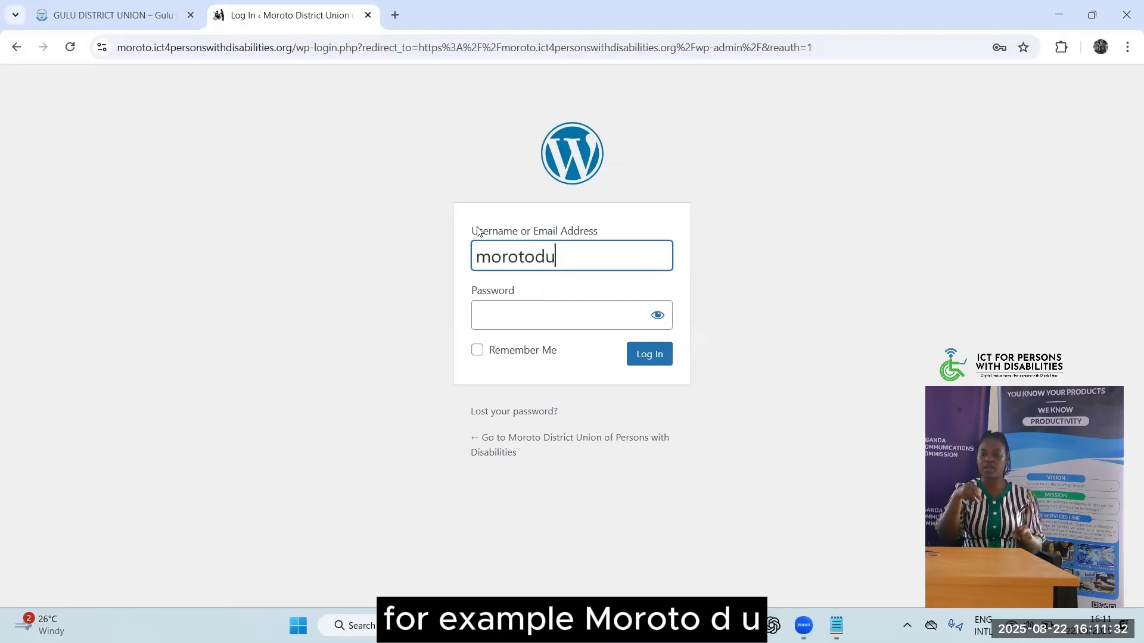
left_click(523, 321)
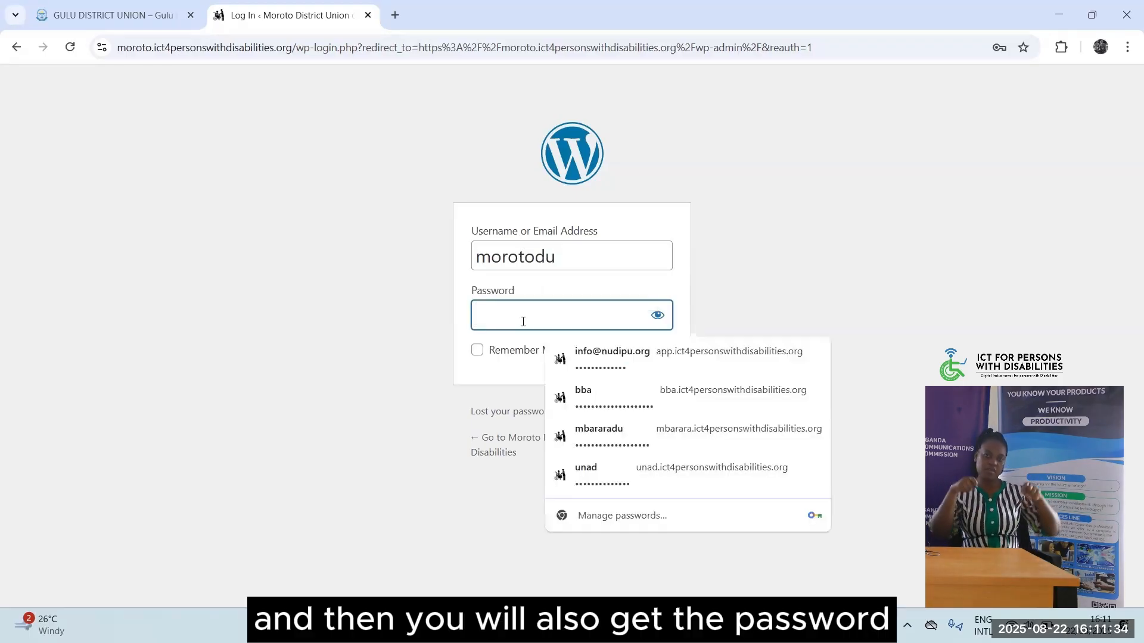
type("****")
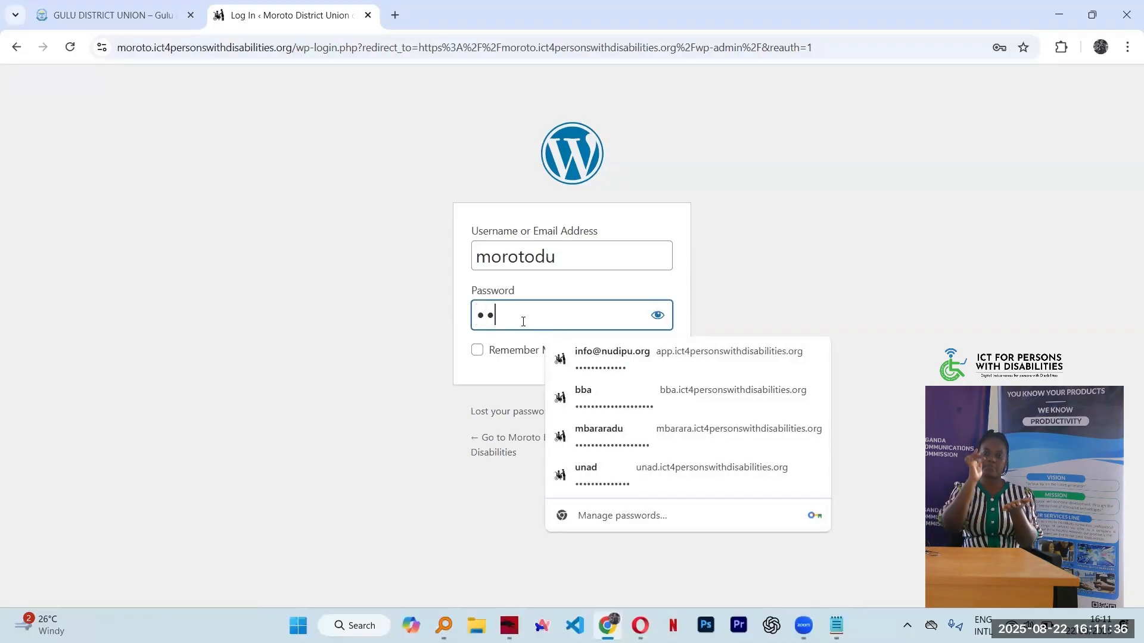
key("BackSpace")
key("BackSpace")
key("BackSpace")
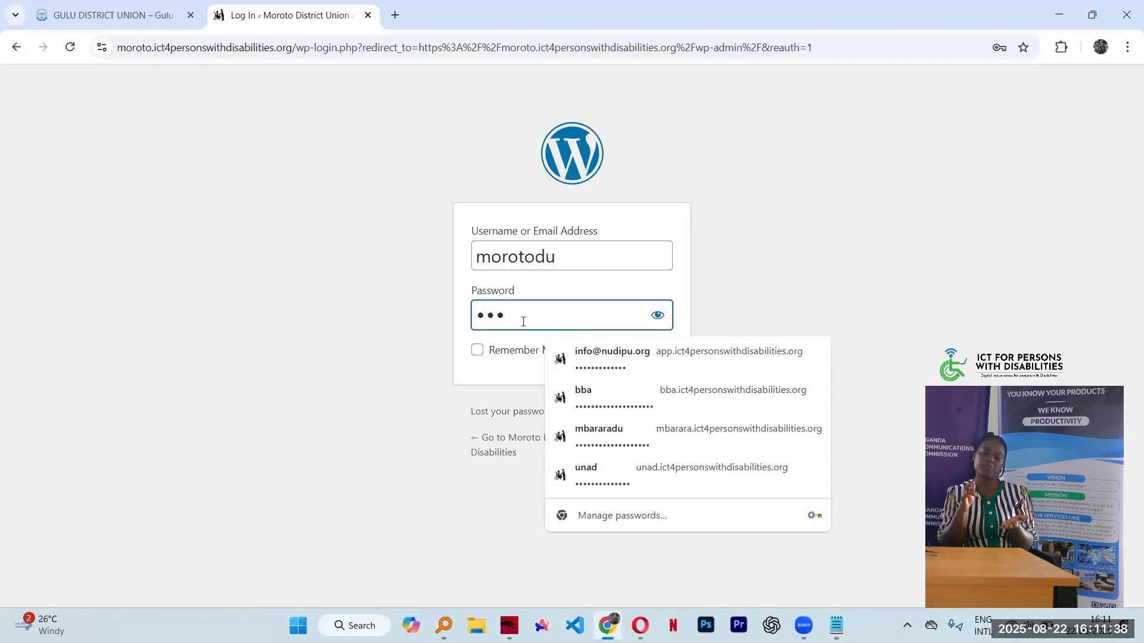
key("BackSpace")
type("****")
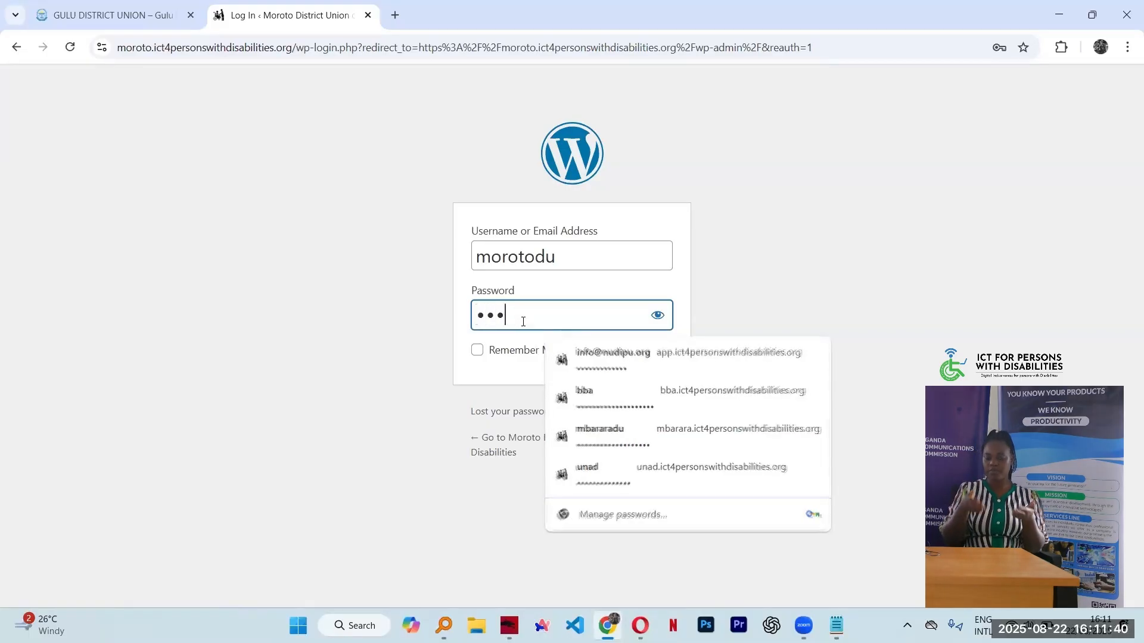
type("****")
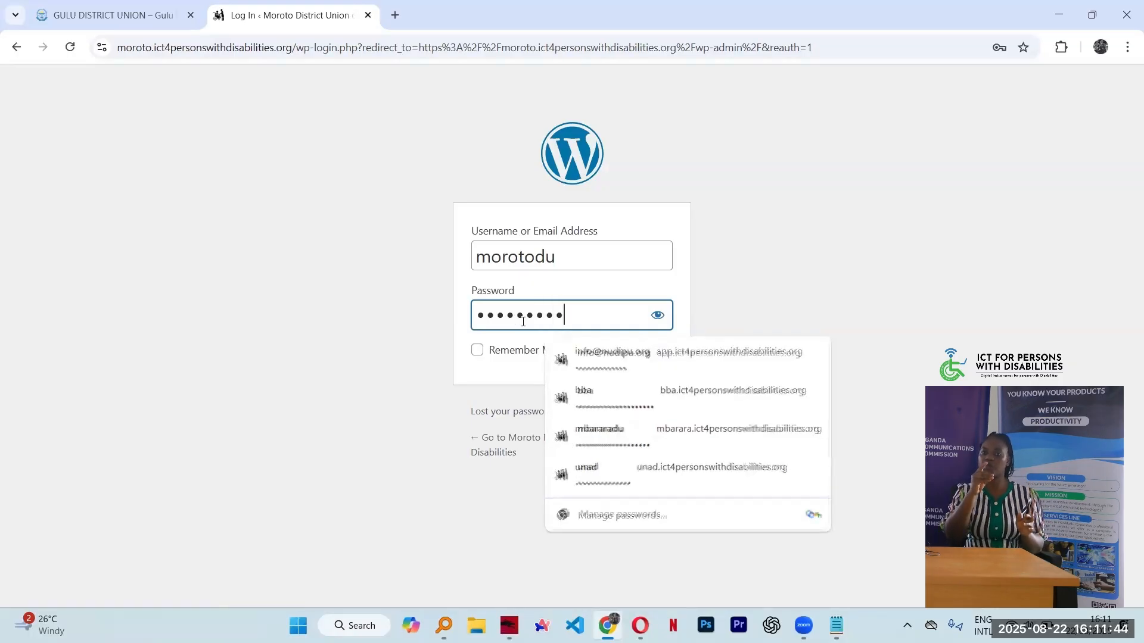
type("*******")
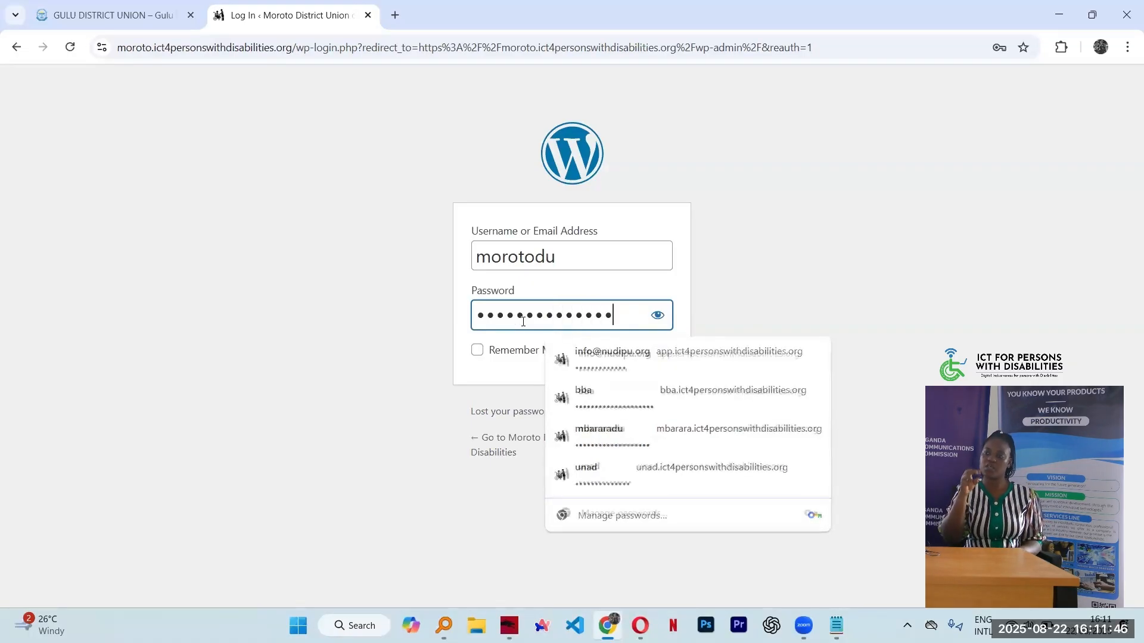
type("**")
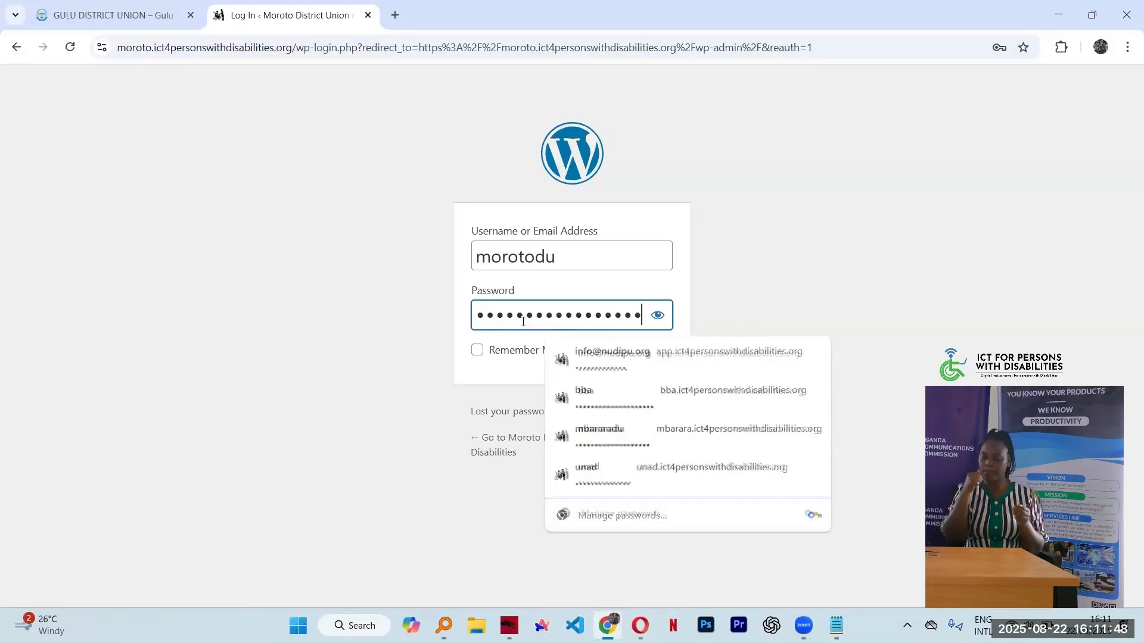
left_click(461, 275)
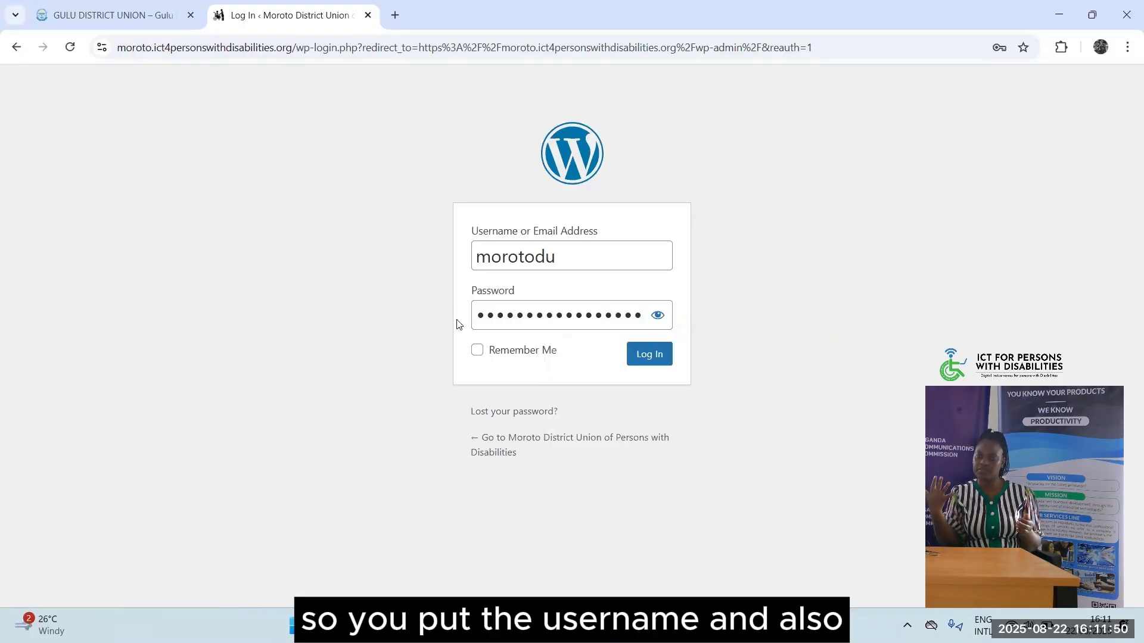
left_click(649, 355)
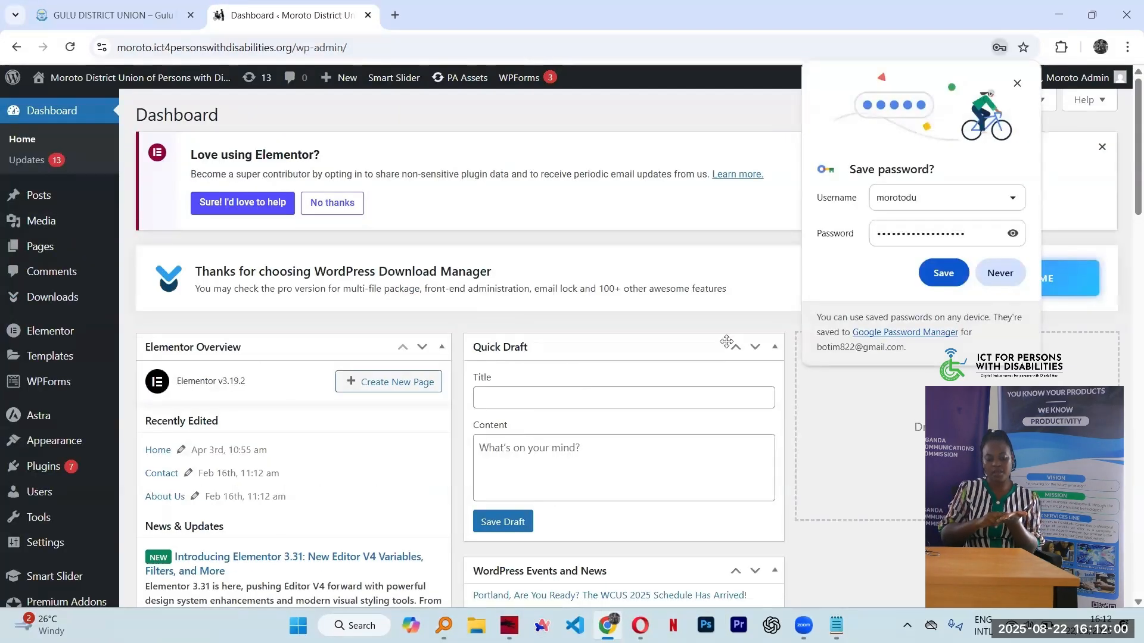
Save the login in Chrome's password prompt and point out the Dashboard heading
left_click(942, 272)
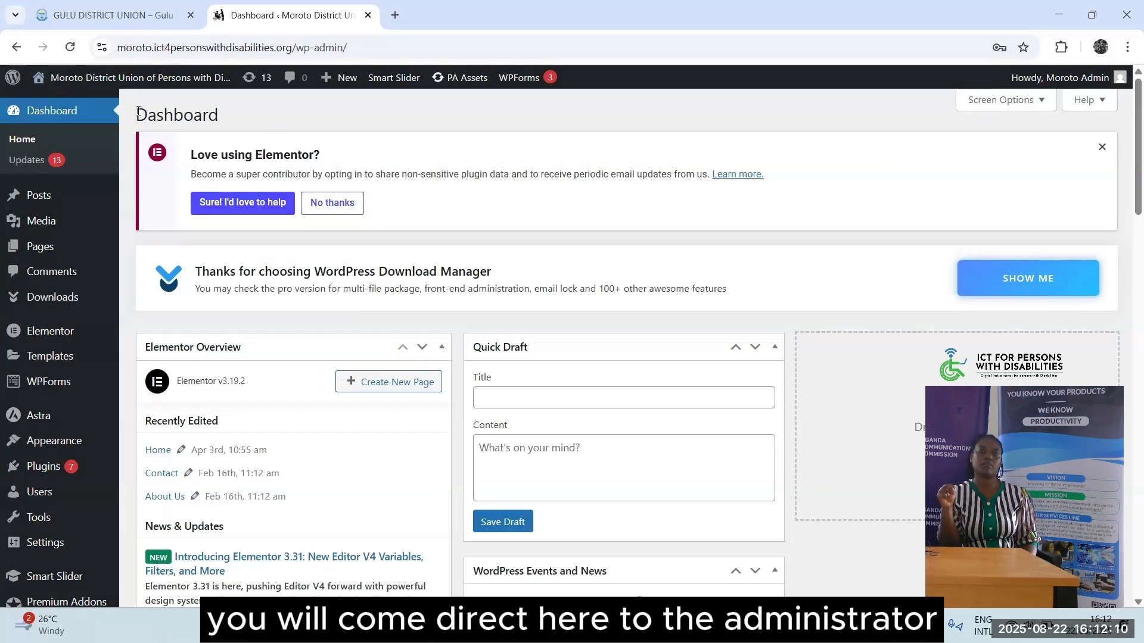
left_click_drag(139, 112, 232, 110)
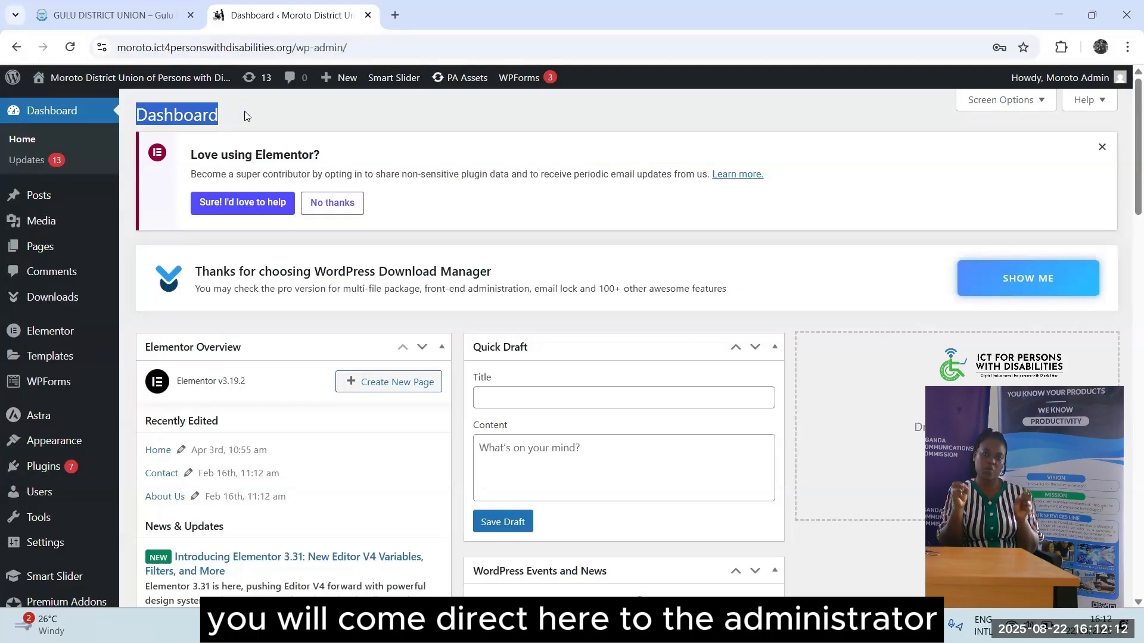
left_click(711, 250)
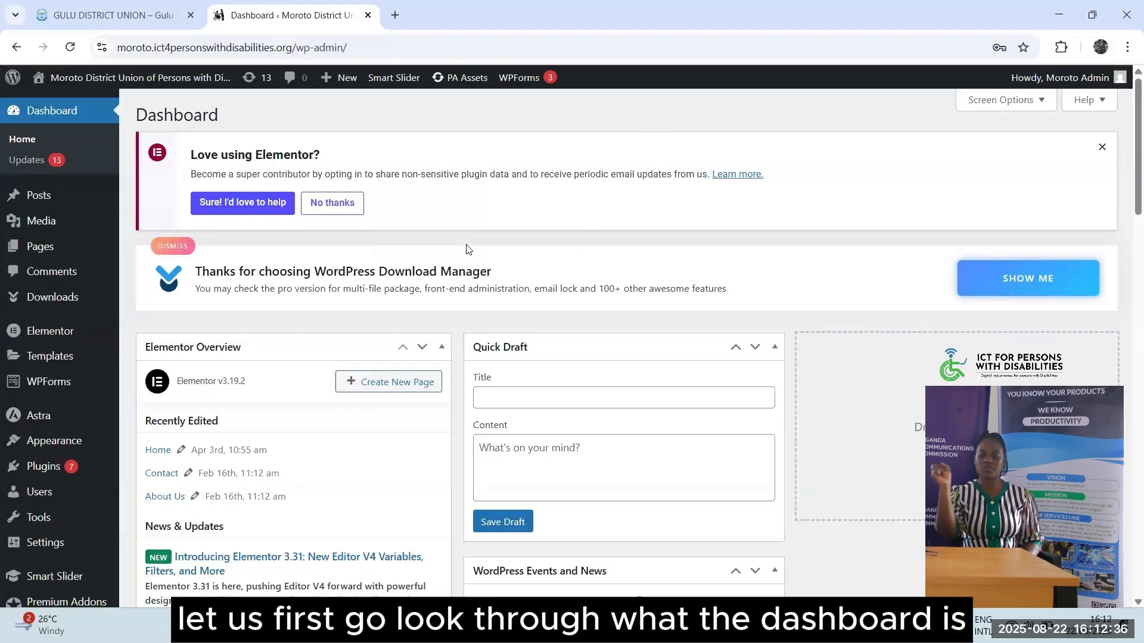
scroll(5, 341, "down", 8)
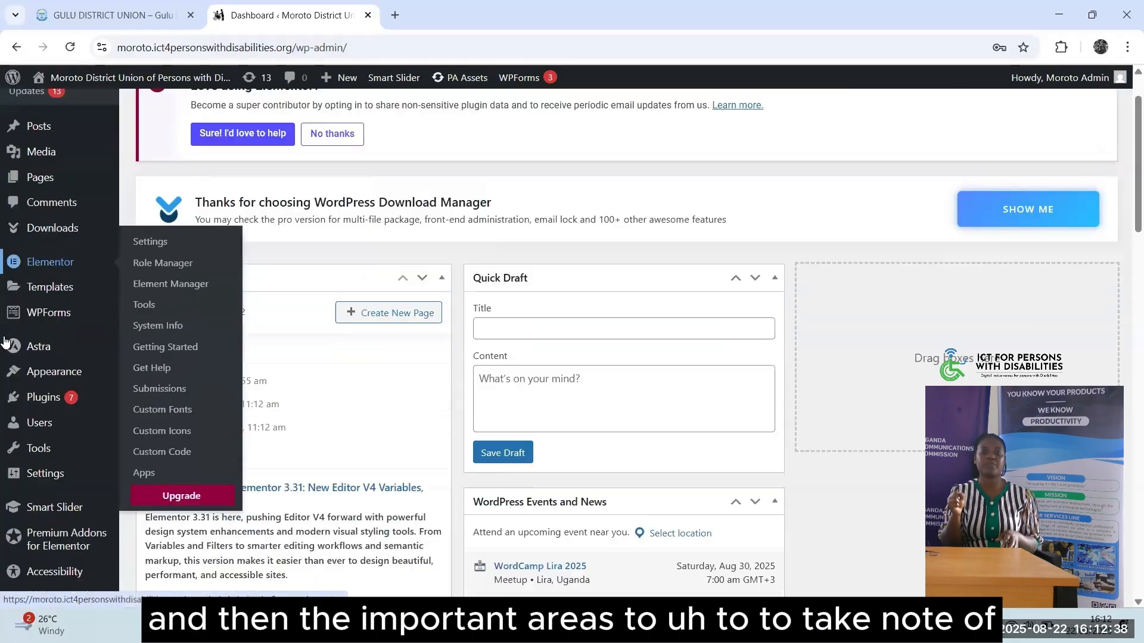
scroll(5, 341, "up", 8)
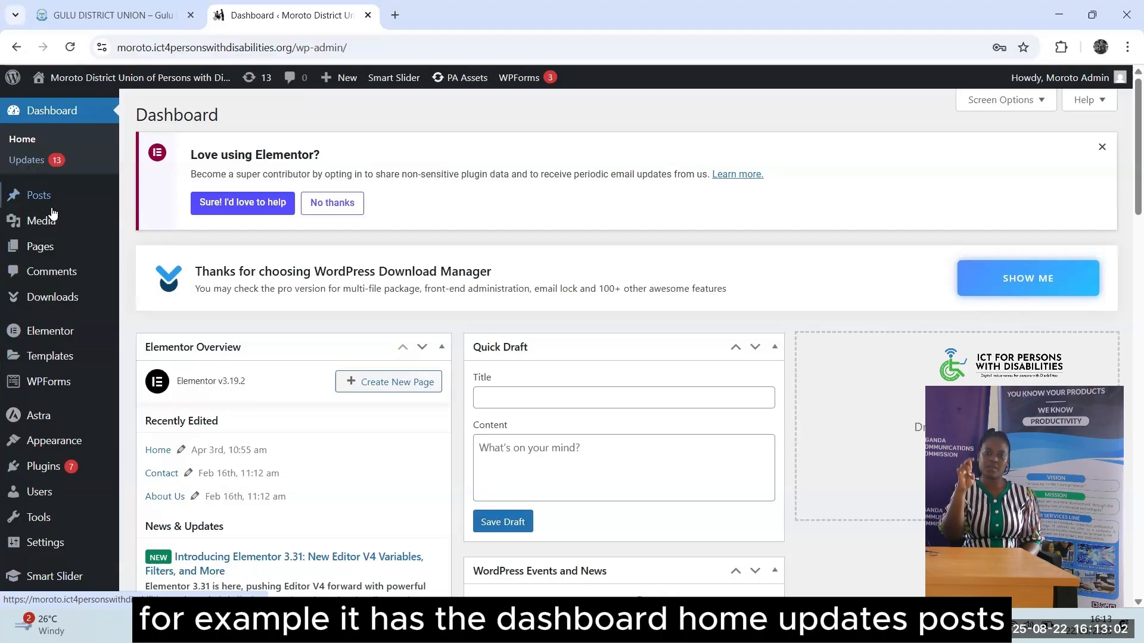
mouse_move(60, 231)
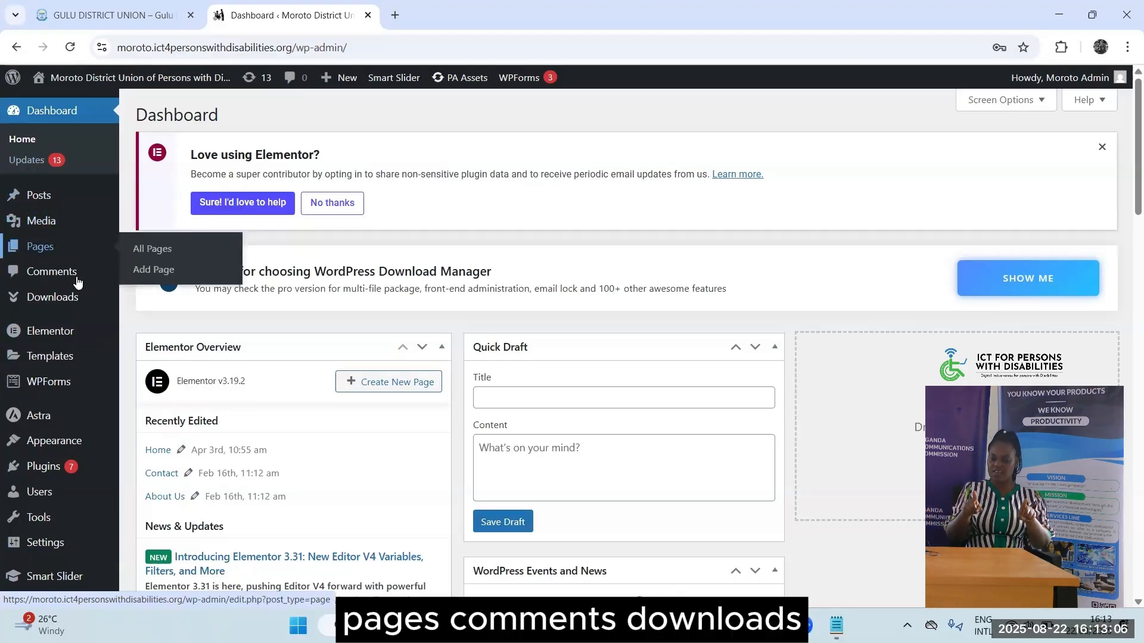
mouse_move(83, 299)
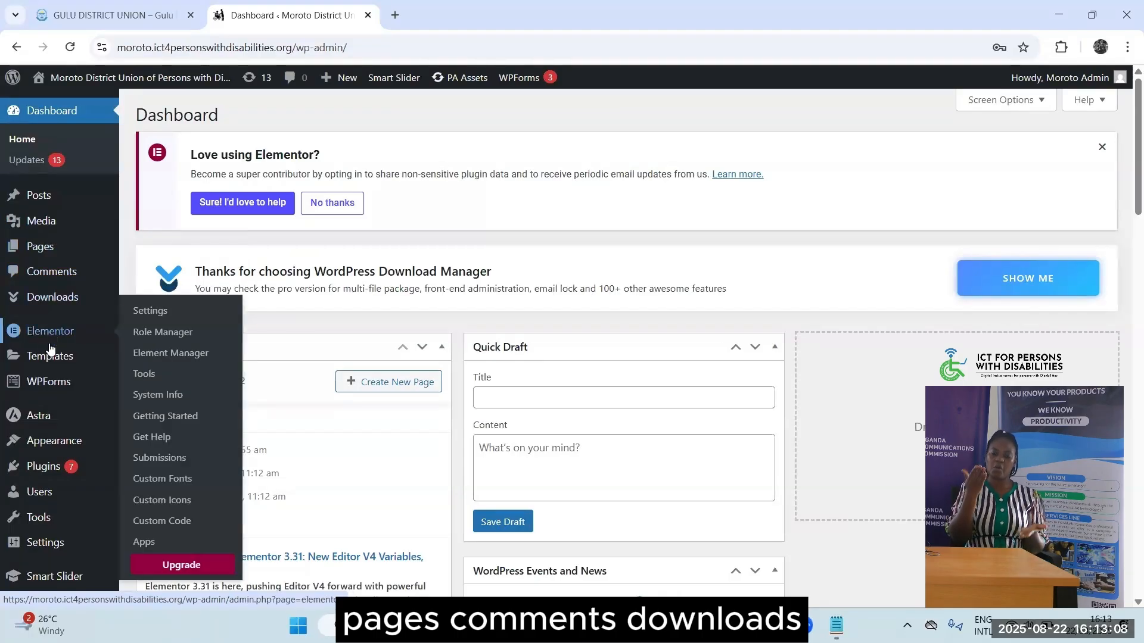
mouse_move(48, 358)
mouse_move(46, 387)
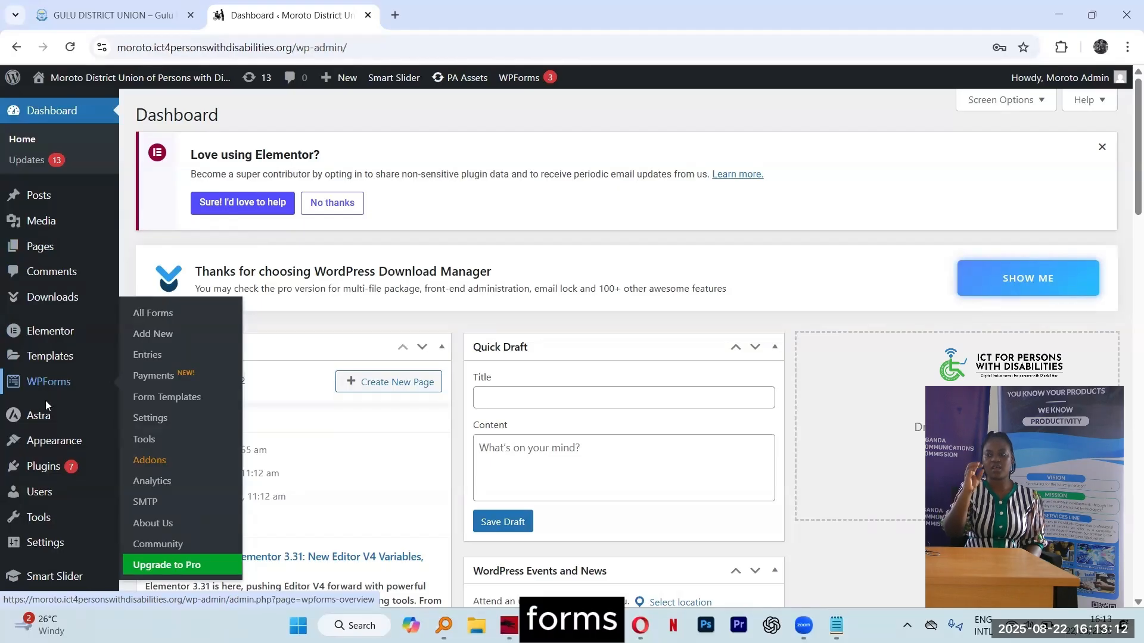
mouse_move(56, 451)
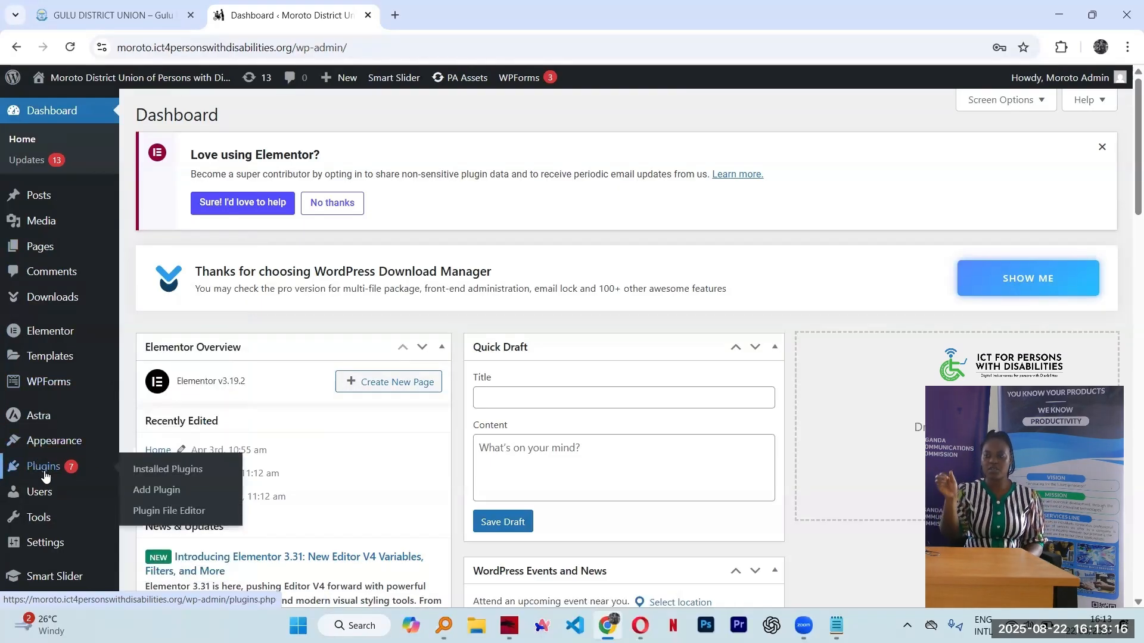
mouse_move(62, 523)
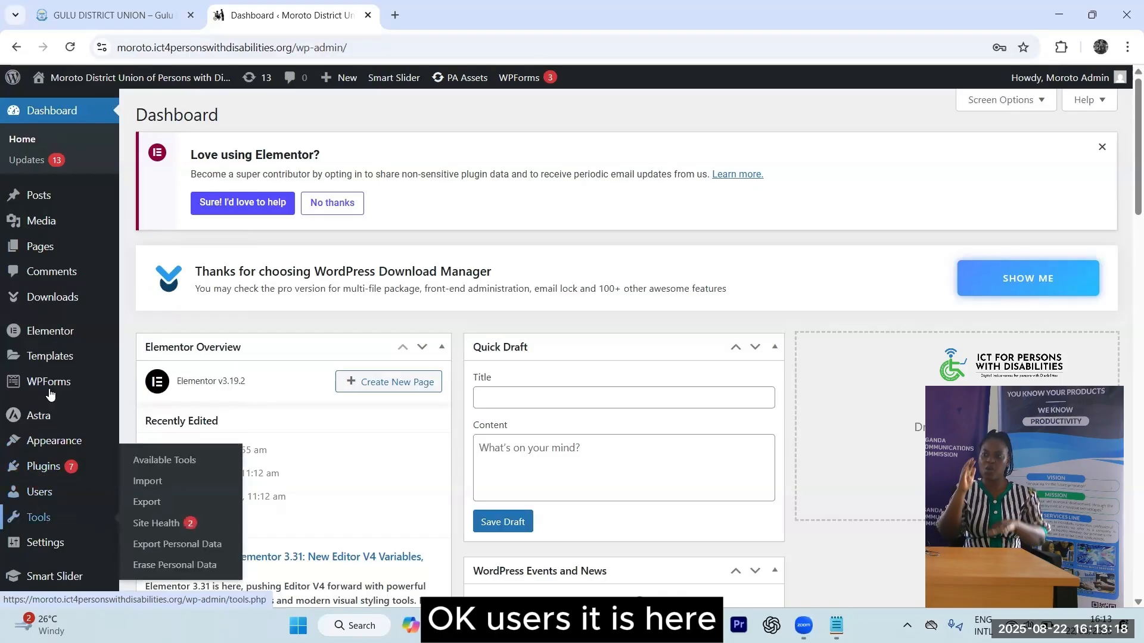
scroll(51, 318, "down", 7)
scroll(51, 318, "up", 7)
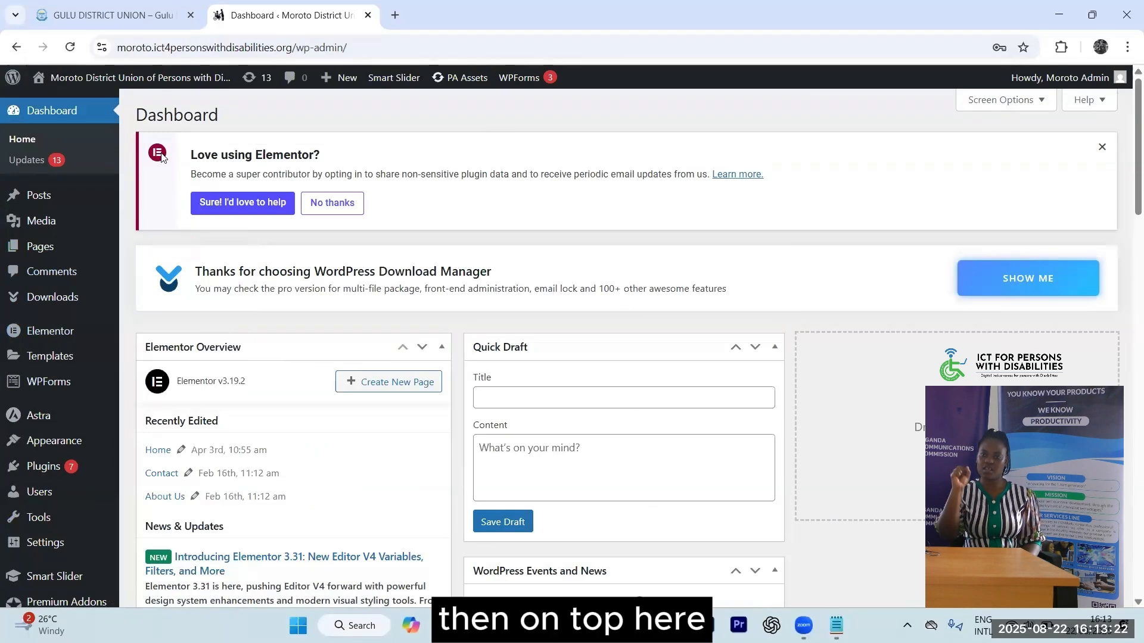
mouse_move(81, 78)
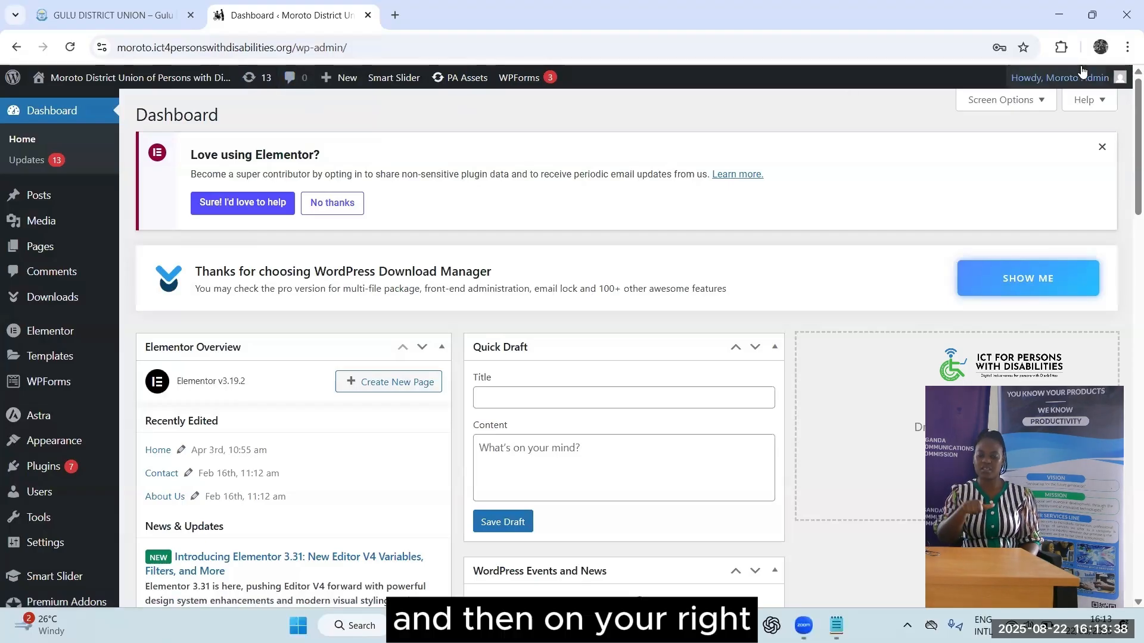
mouse_move(1098, 79)
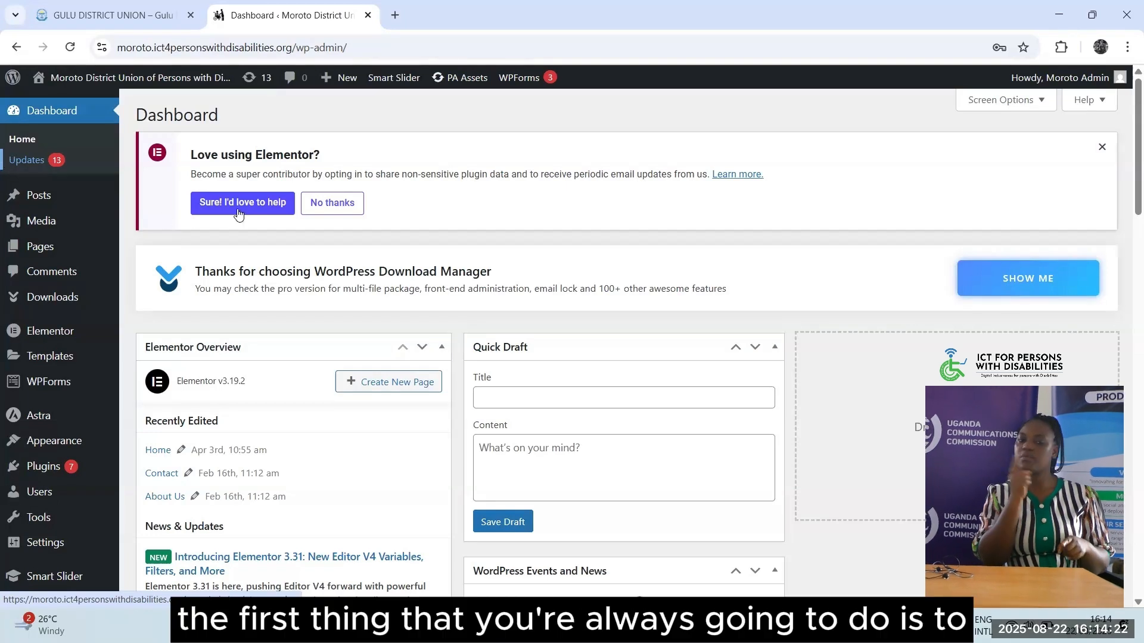
Open Dashboard > Updates and scroll through the plugins and themes with newer versions
left_click(19, 167)
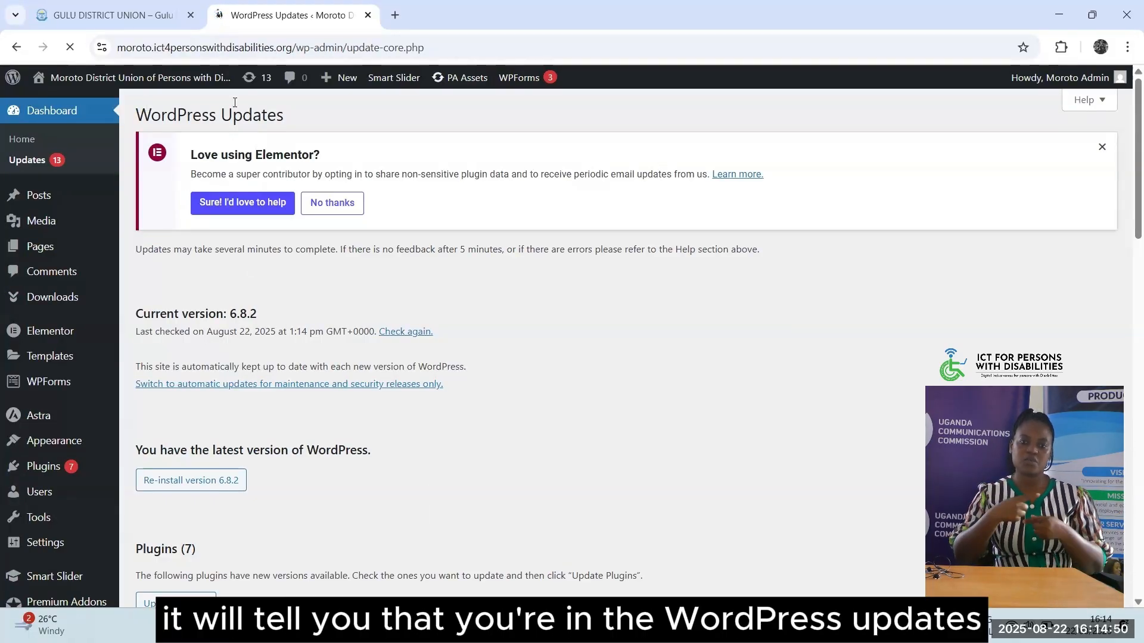
left_click_drag(150, 115, 288, 113)
left_click(288, 113)
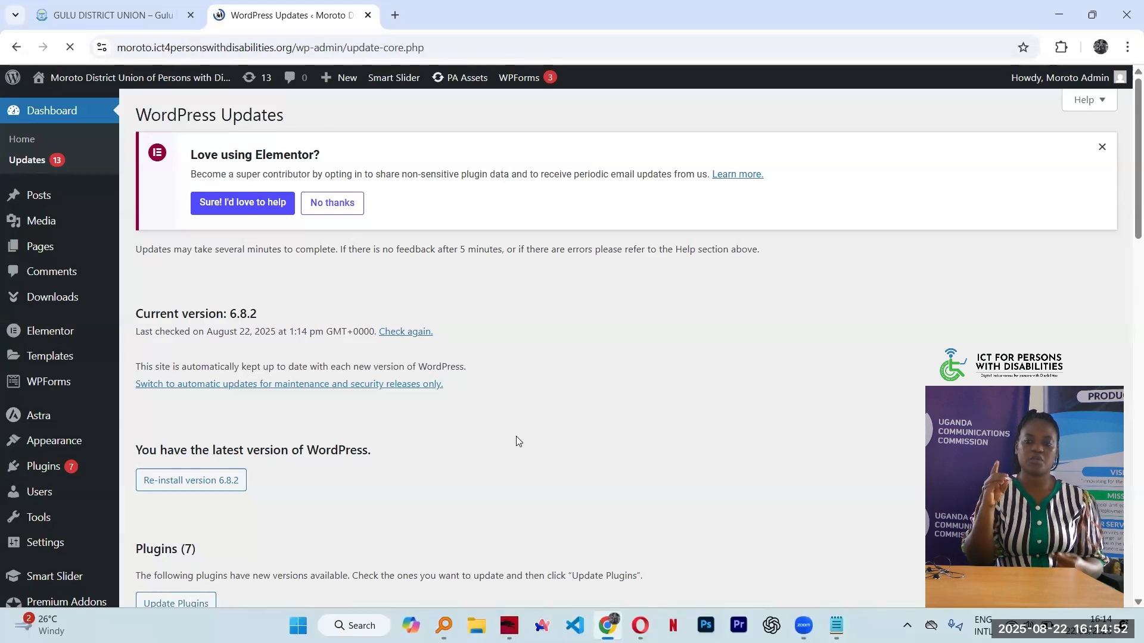
scroll(527, 403, "down", 3)
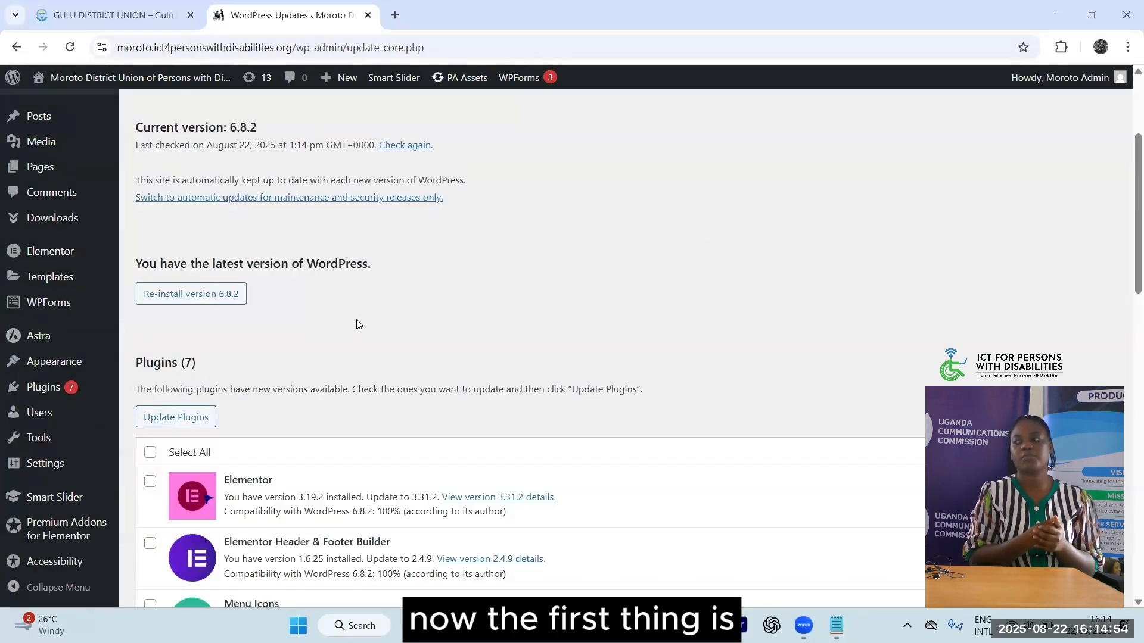
scroll(358, 324, "down", 1)
scroll(358, 325, "down", 4)
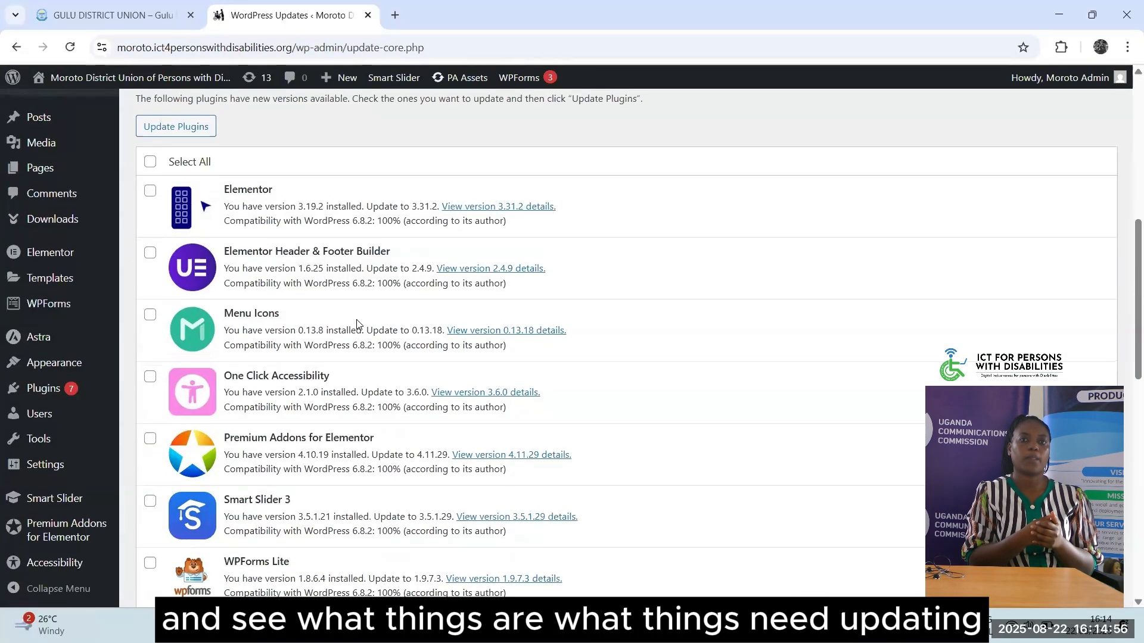
scroll(357, 325, "down", 11)
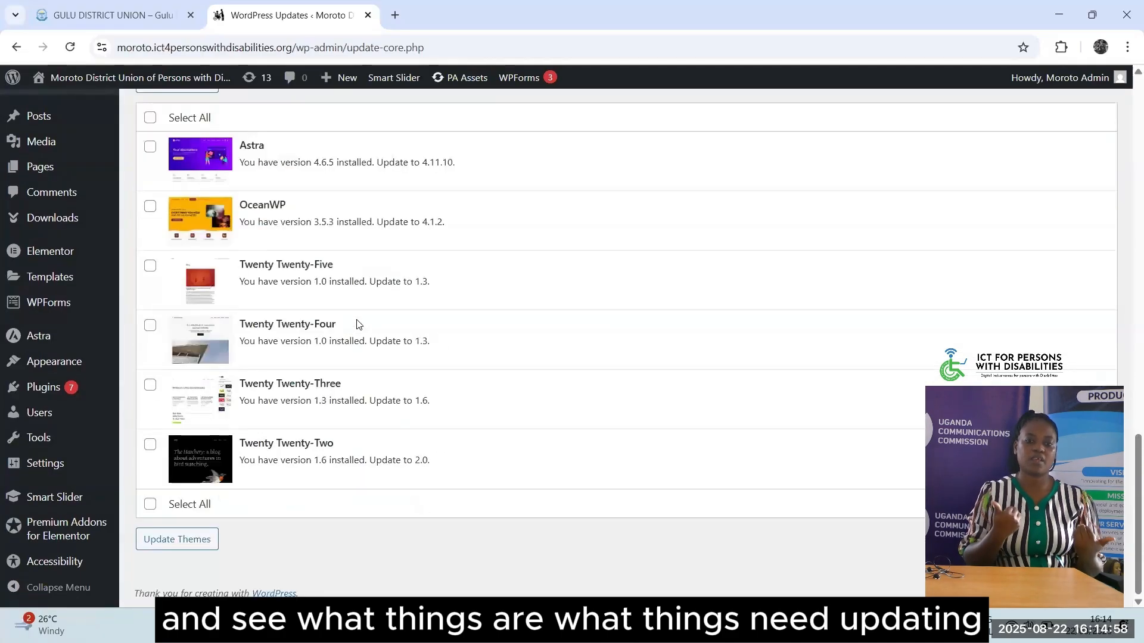
scroll(358, 324, "up", 15)
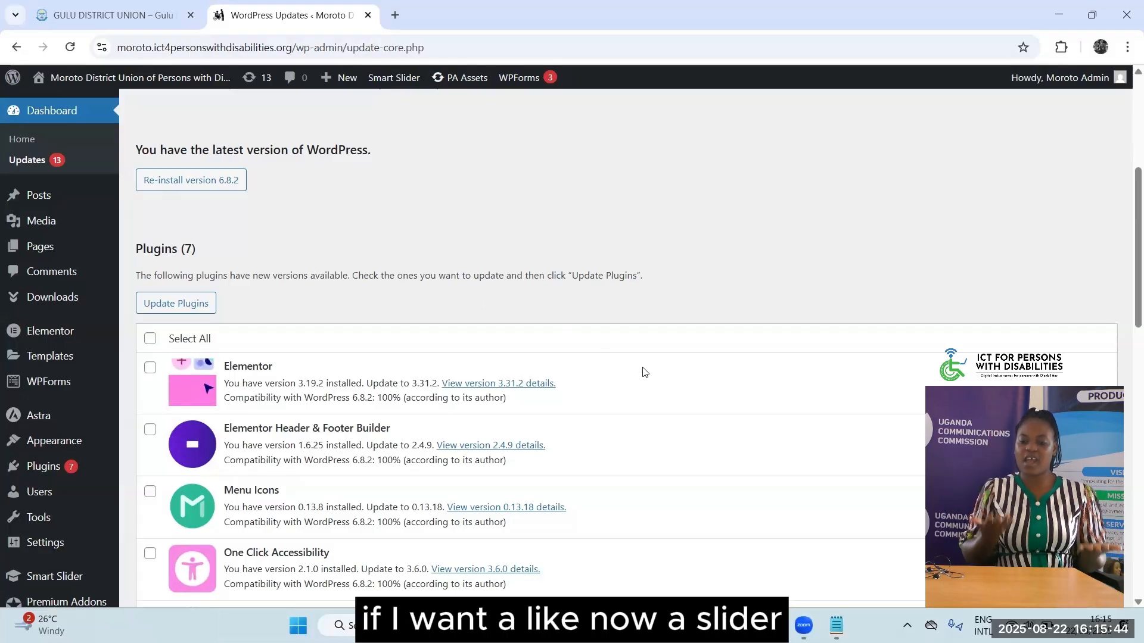
scroll(643, 372, "down", 3)
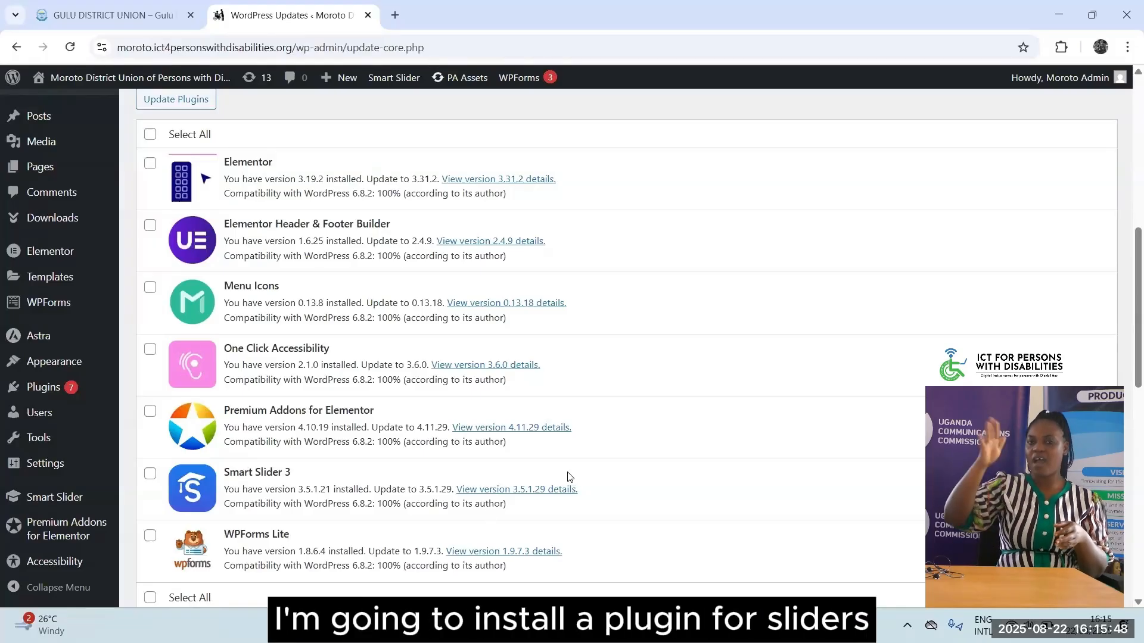
scroll(648, 453, "down", 2)
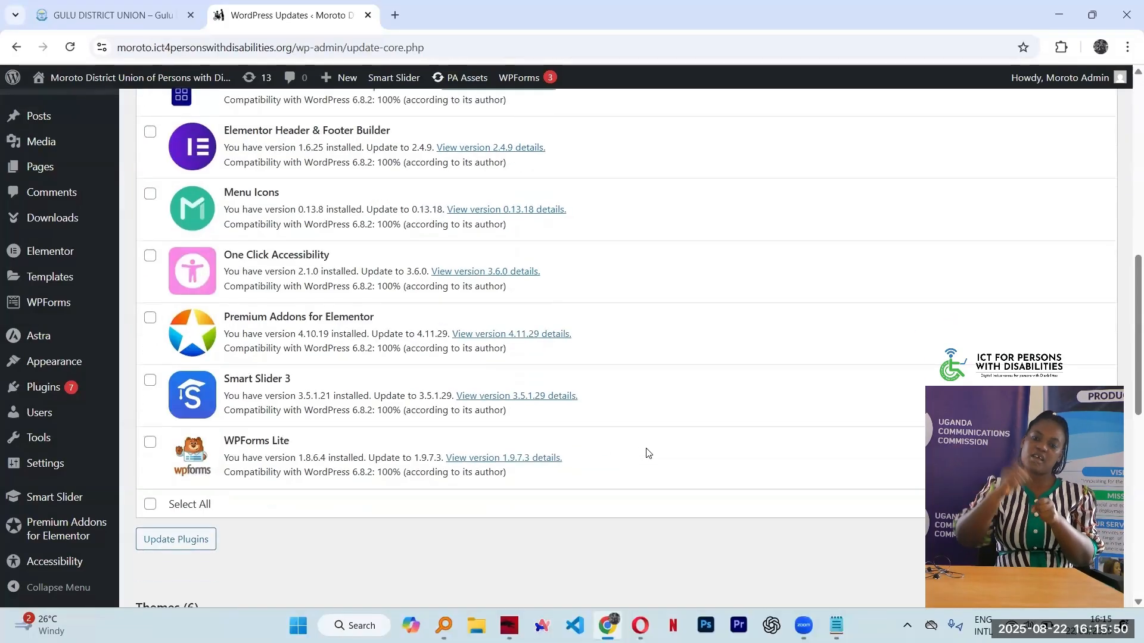
scroll(648, 452, "up", 4)
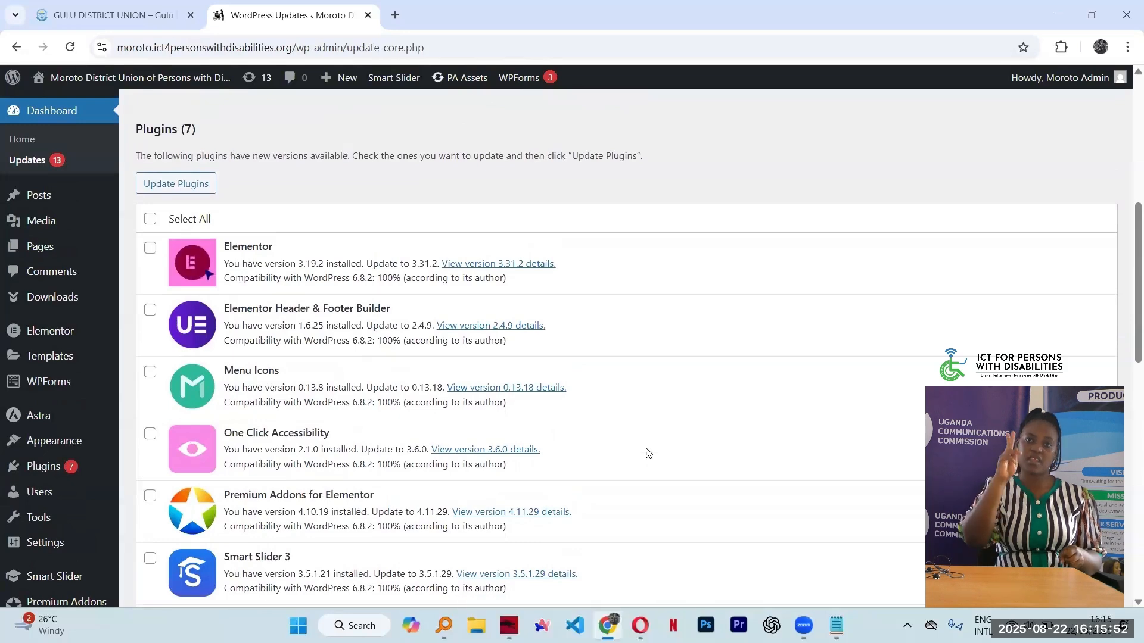
scroll(648, 453, "up", 3)
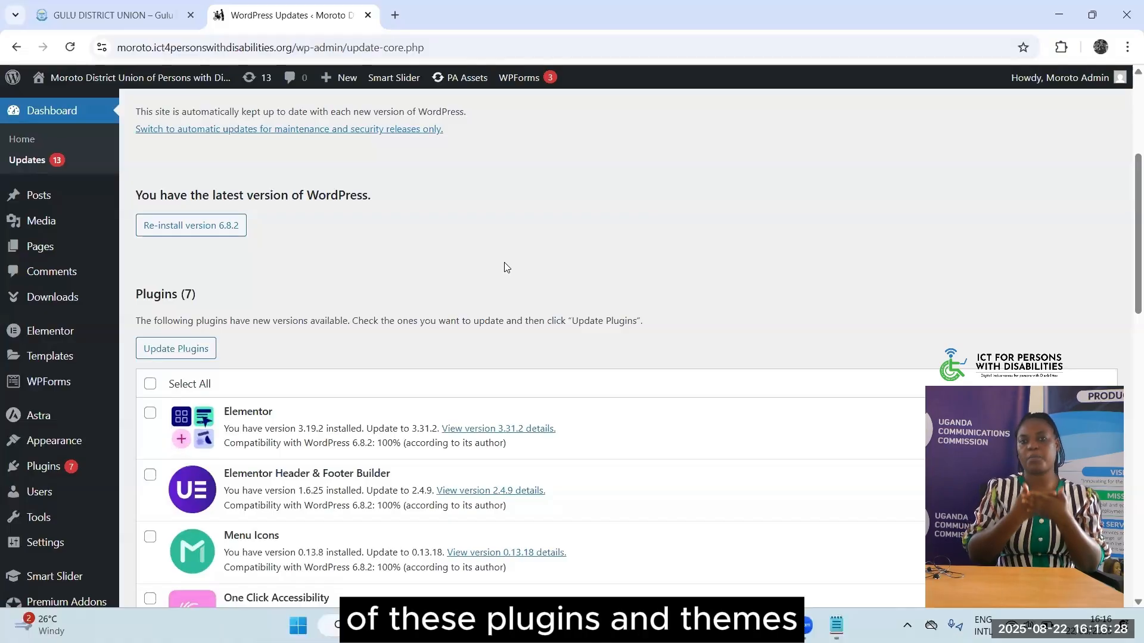
scroll(401, 189, "down", 3)
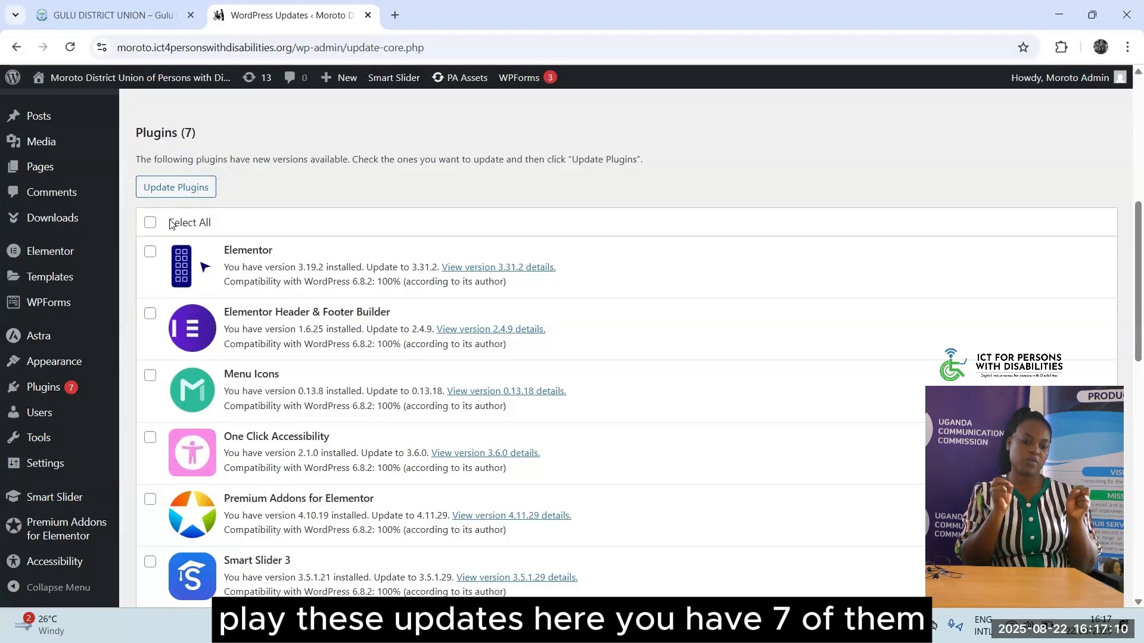
Tick Elementor, Header & Footer Builder, Menu Icons, One Click Accessibility and Premium Addons individually
left_click(149, 252)
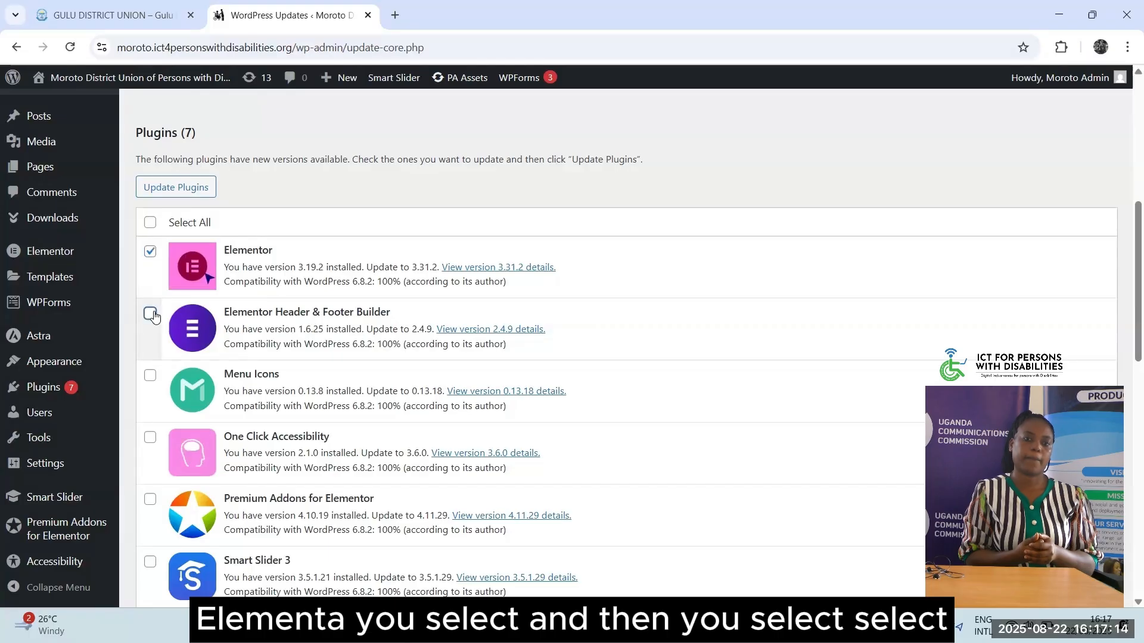
left_click(150, 314)
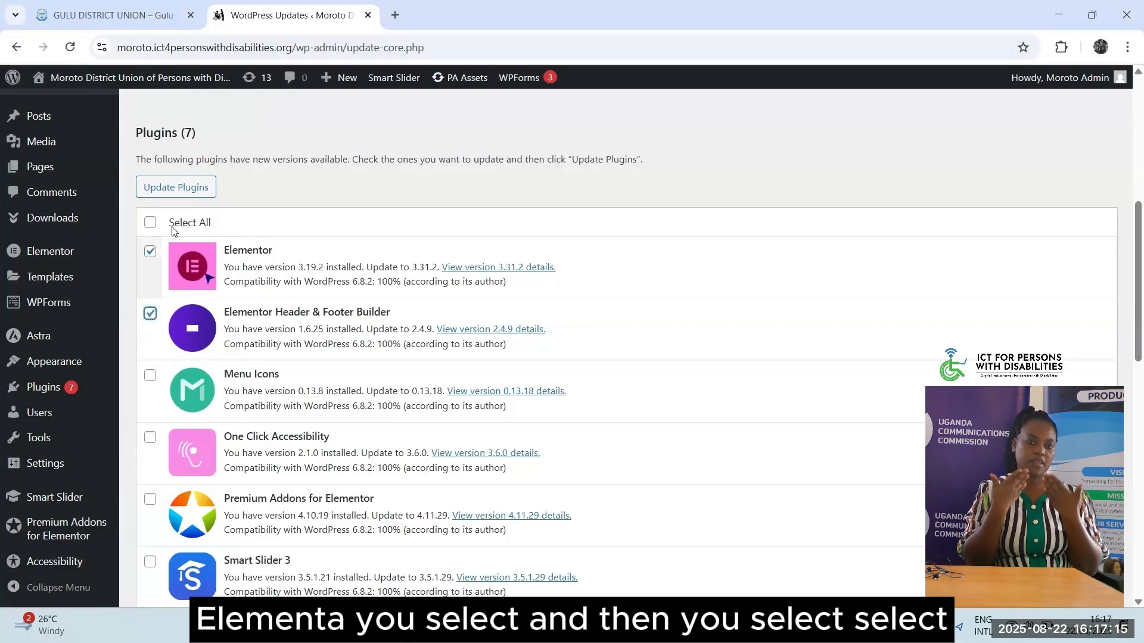
left_click(149, 375)
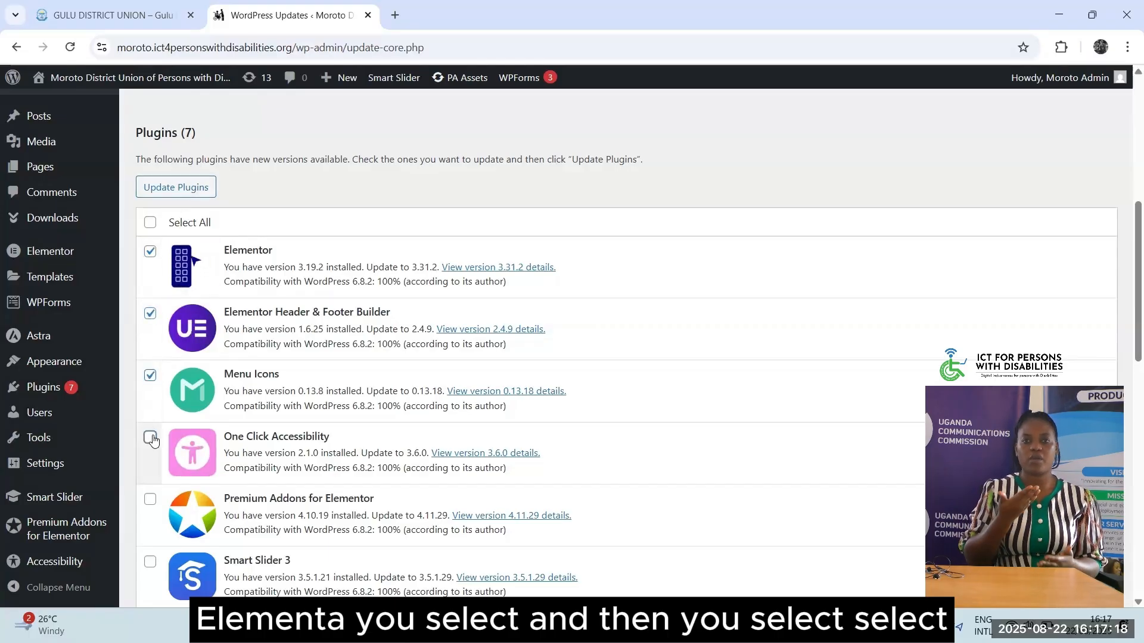
left_click(151, 438)
left_click(150, 499)
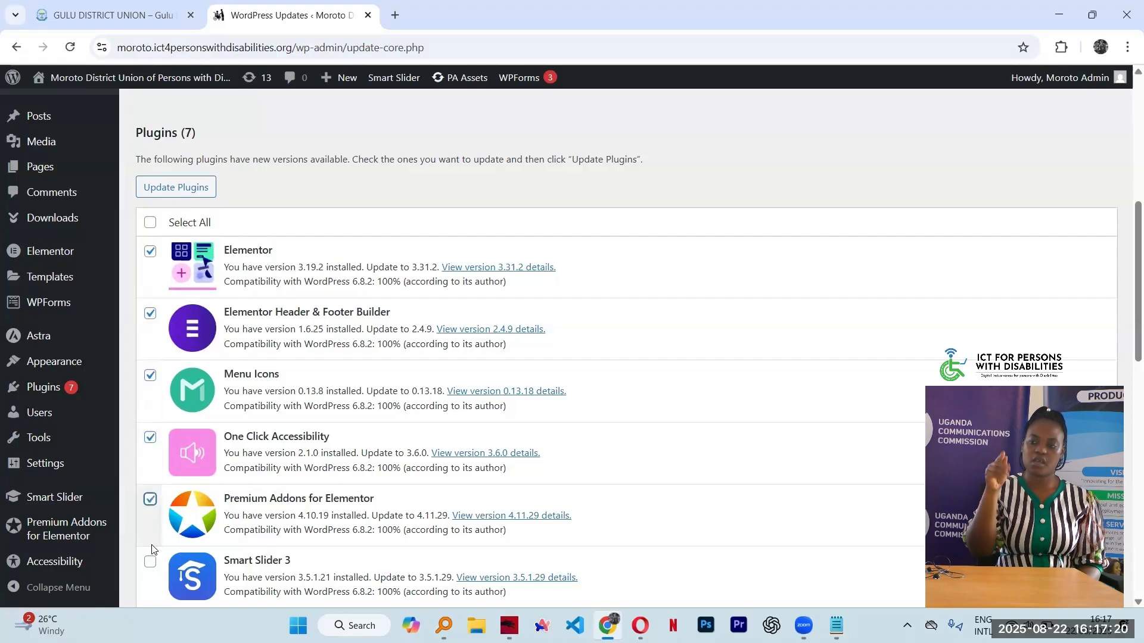
Use Select All to tick all seven plugins and submit Update Plugins
left_click(151, 223)
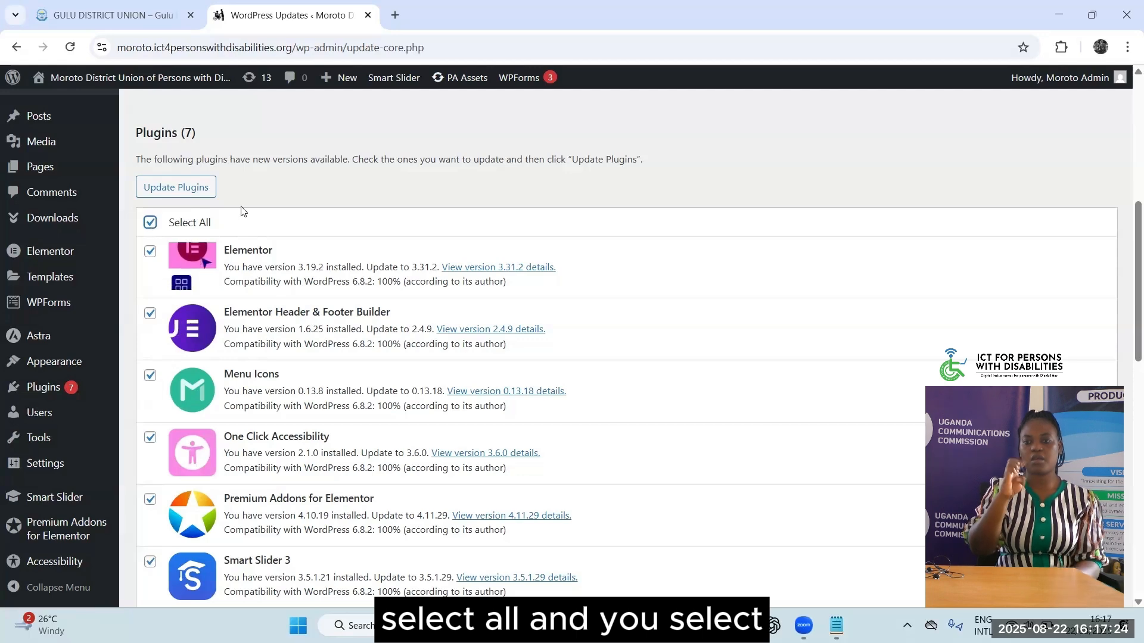
scroll(334, 298, "down", 2)
scroll(334, 298, "down", 2)
scroll(179, 304, "up", 4)
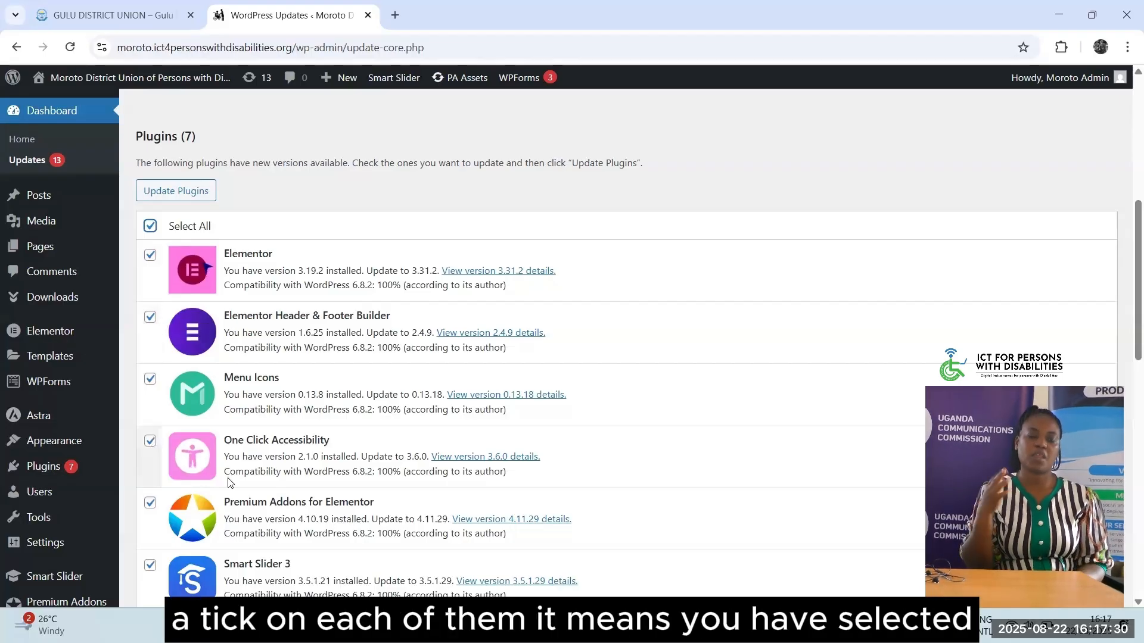
left_click(150, 226)
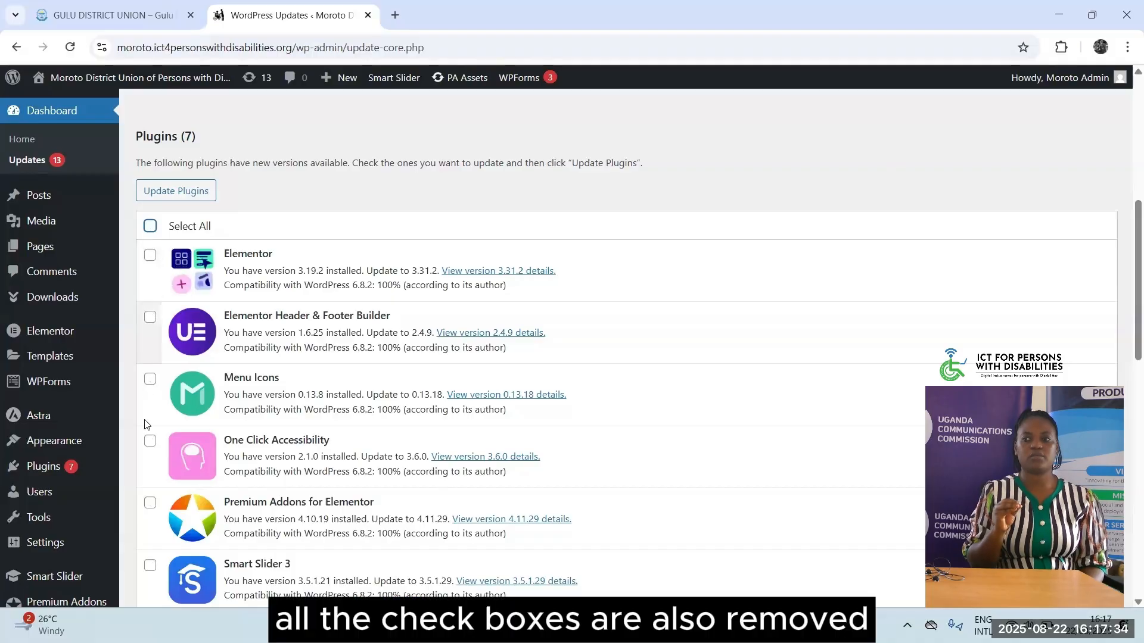
scroll(160, 478, "down", 3)
scroll(159, 476, "up", 4)
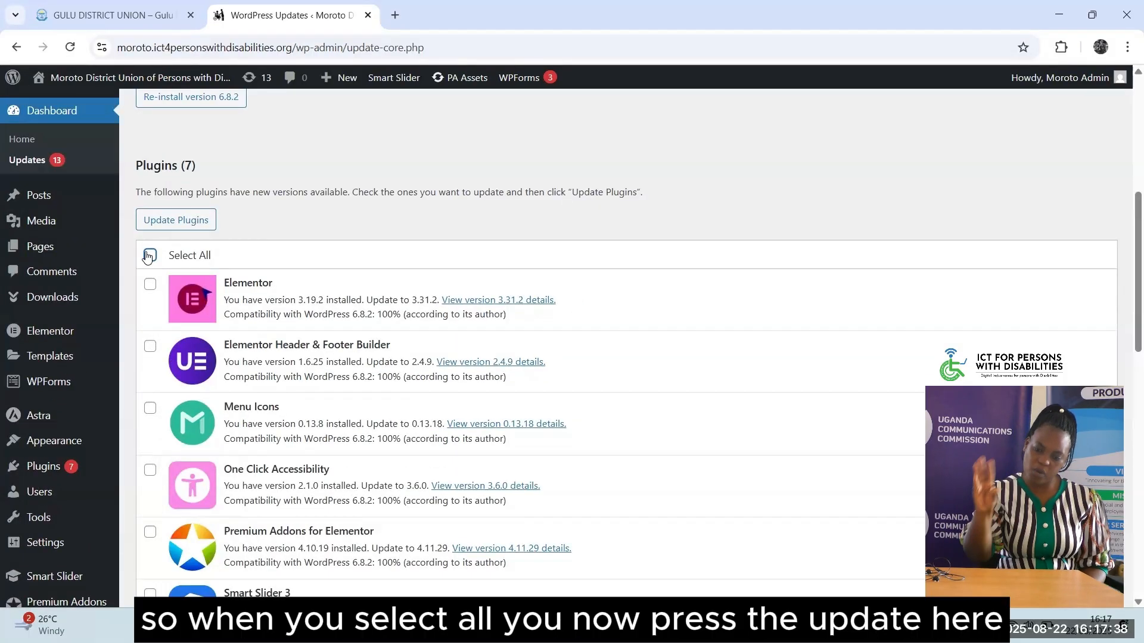
left_click(149, 256)
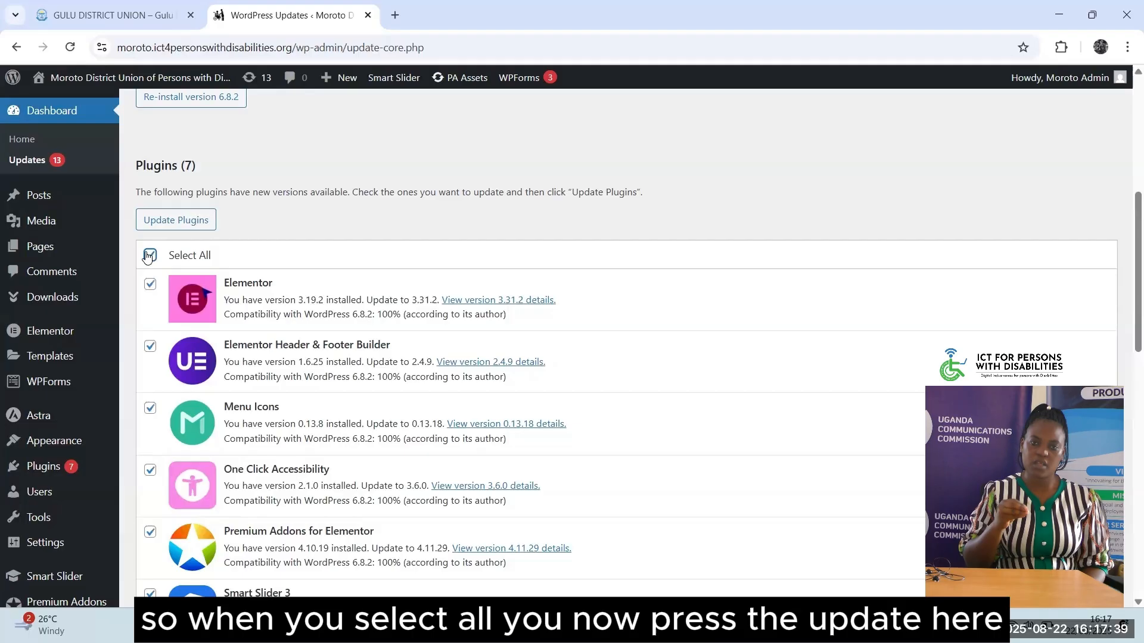
left_click(177, 220)
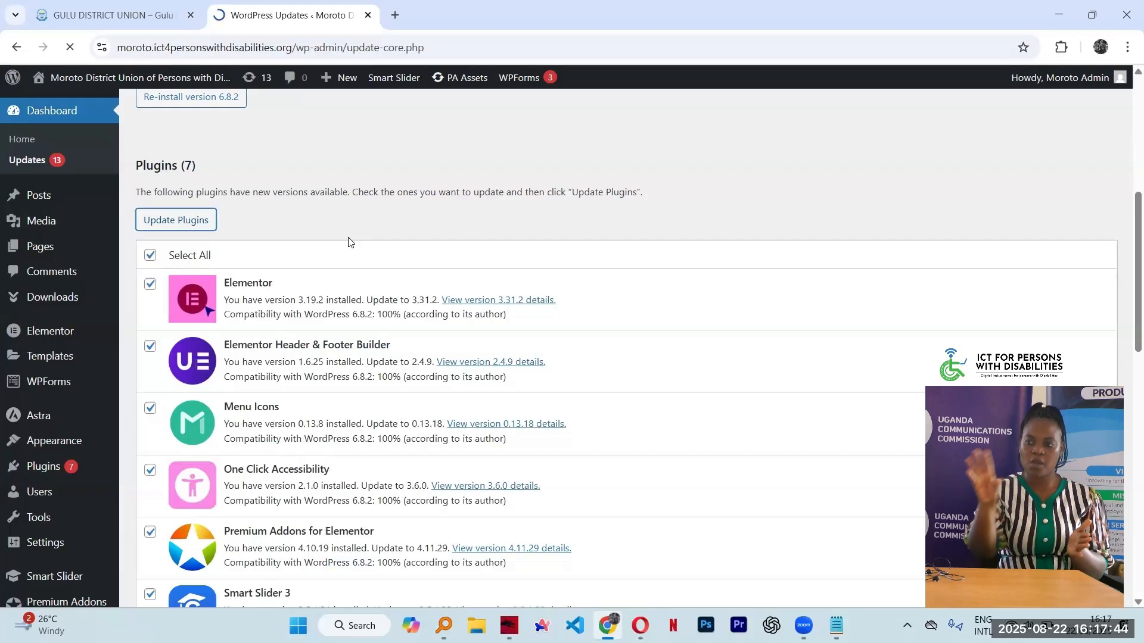
Scroll through the update log to confirm all seven plugins updated successfully
scroll(351, 242, "up", 2)
scroll(351, 241, "up", 2)
scroll(351, 242, "down", 4)
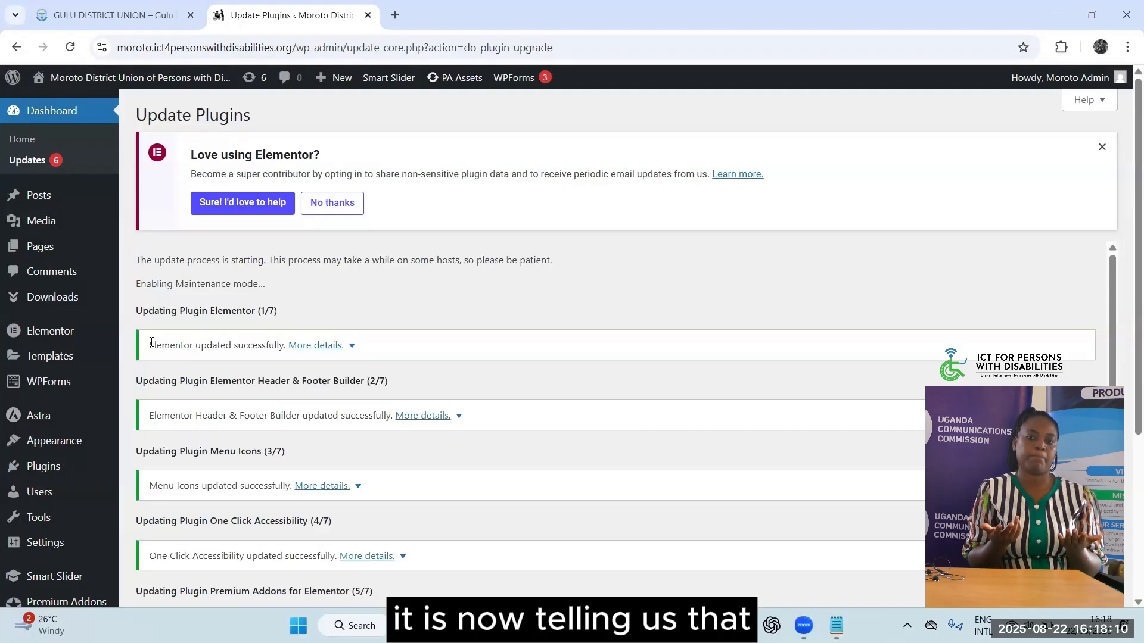
double_click(192, 345)
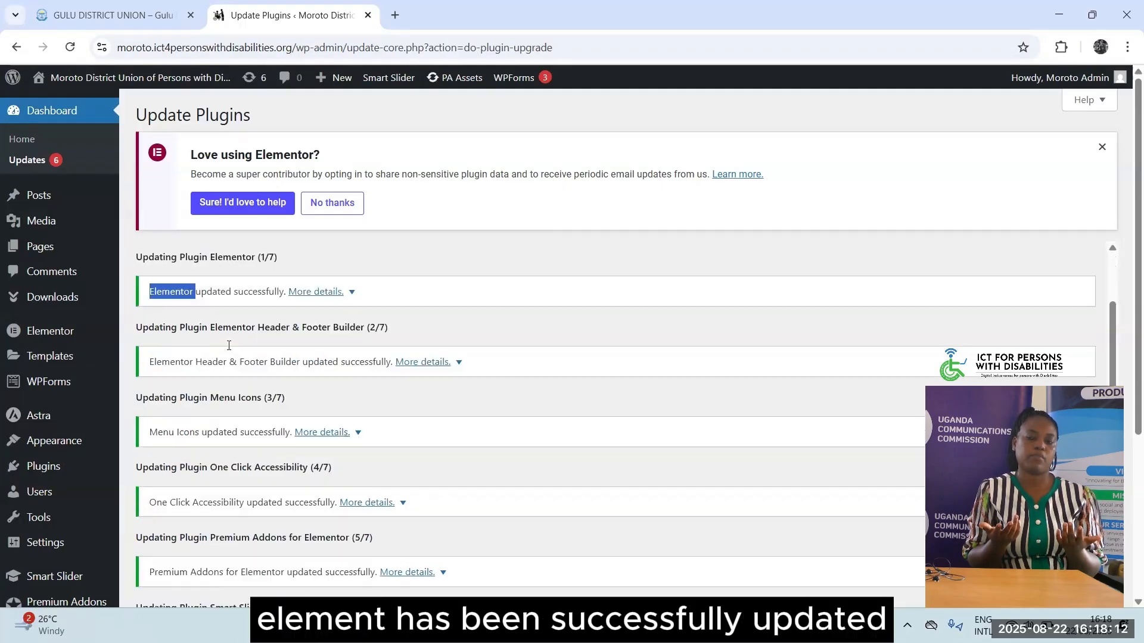
scroll(229, 348, "down", 4)
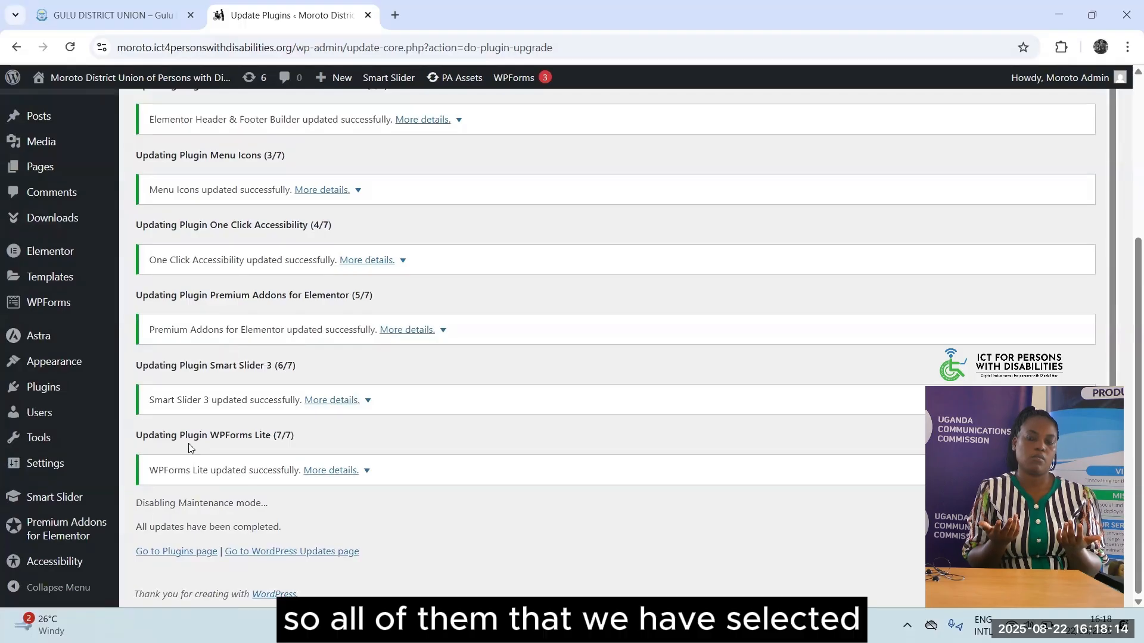
scroll(280, 320, "up", 1)
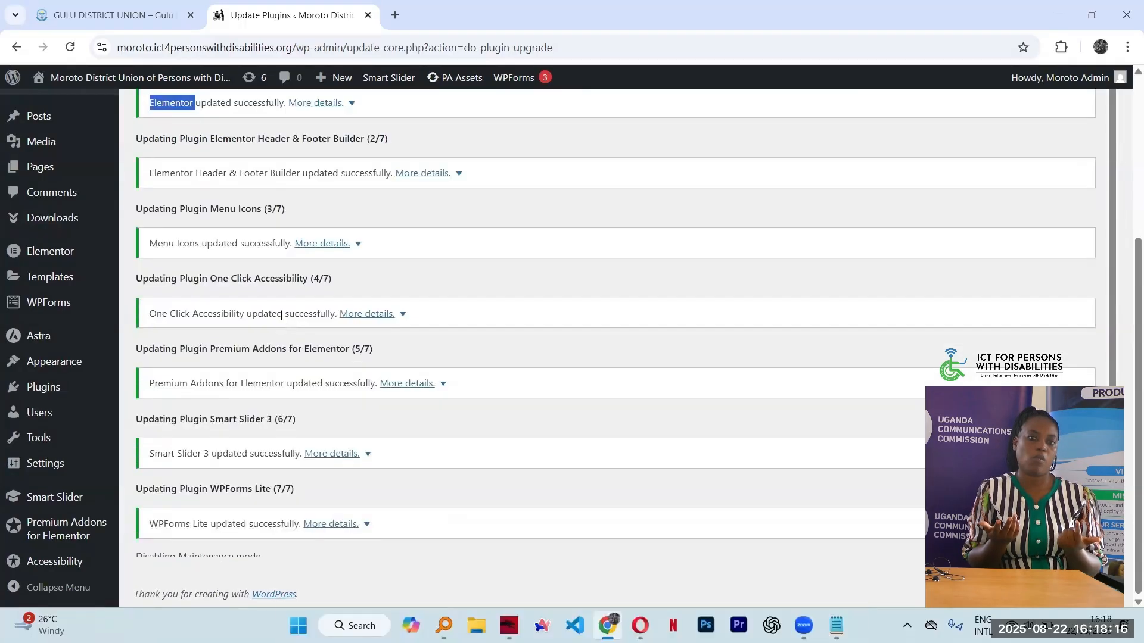
scroll(281, 319, "up", 3)
scroll(280, 319, "down", 3)
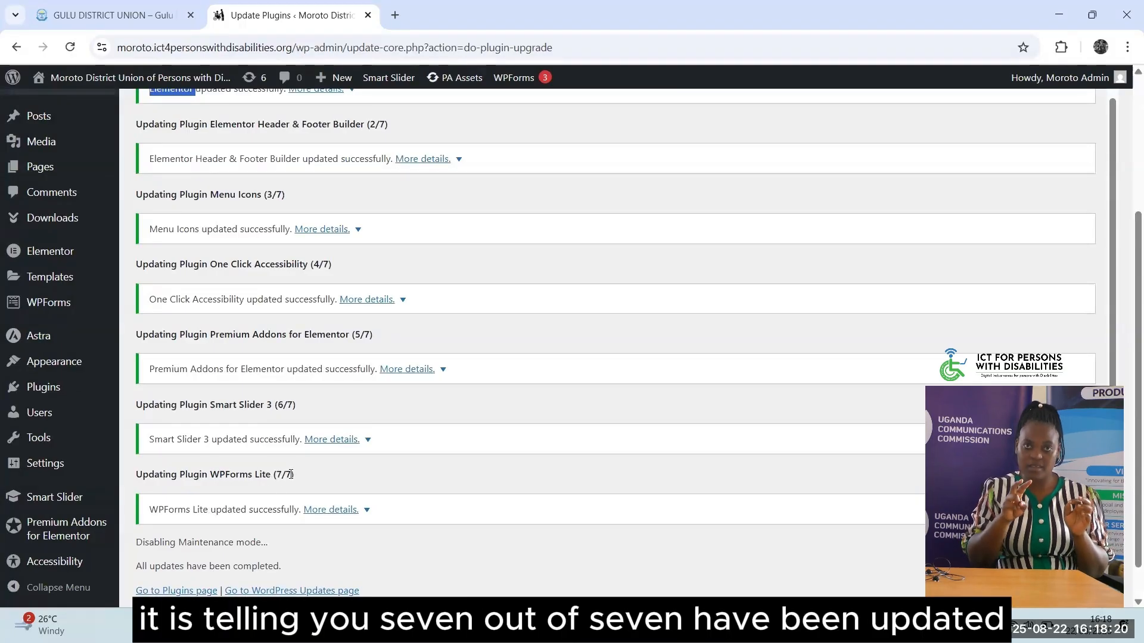
scroll(274, 433, "up", 5)
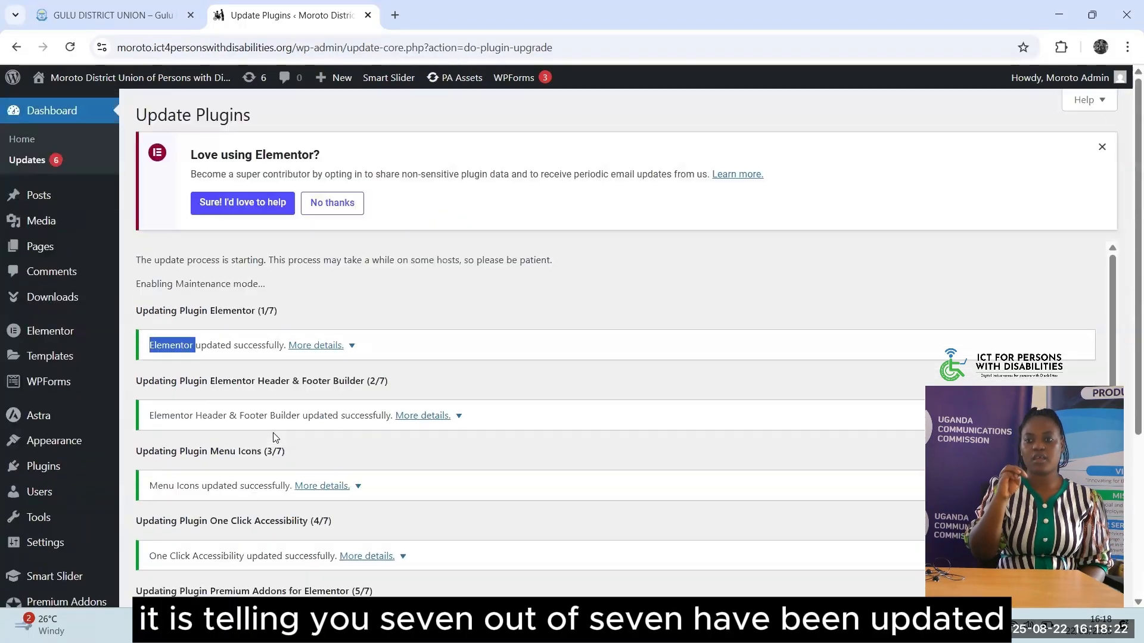
Open Plugins > Installed Plugins, dismiss the payment-forms and accessibility notices, and check versions
mouse_move(44, 470)
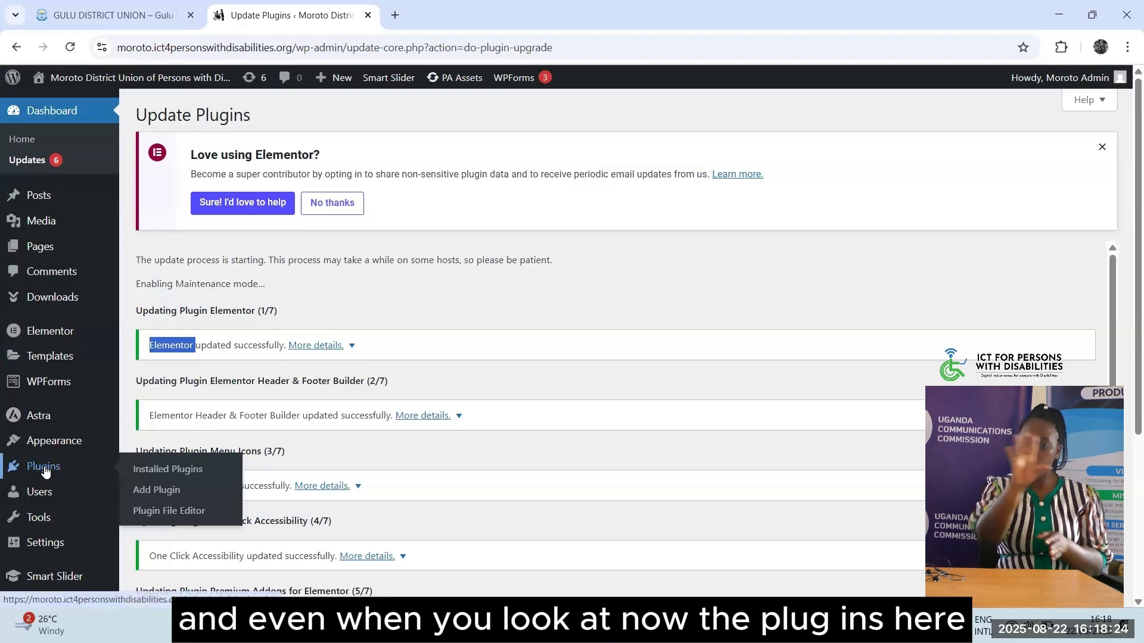
left_click(45, 470)
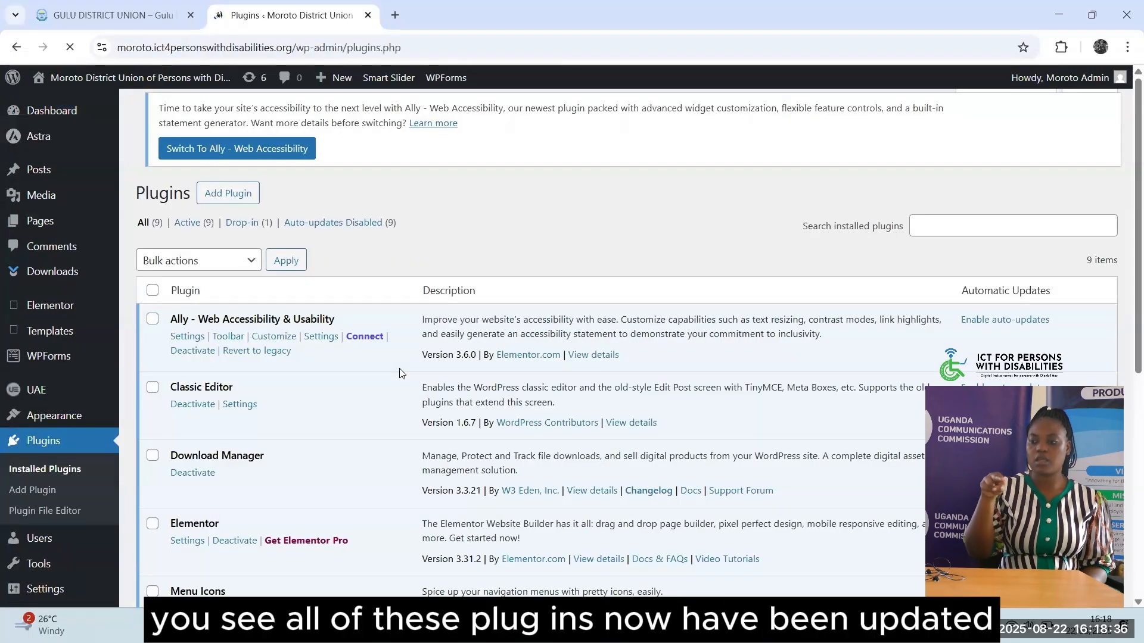
scroll(402, 374, "down", 1)
scroll(399, 373, "down", 3)
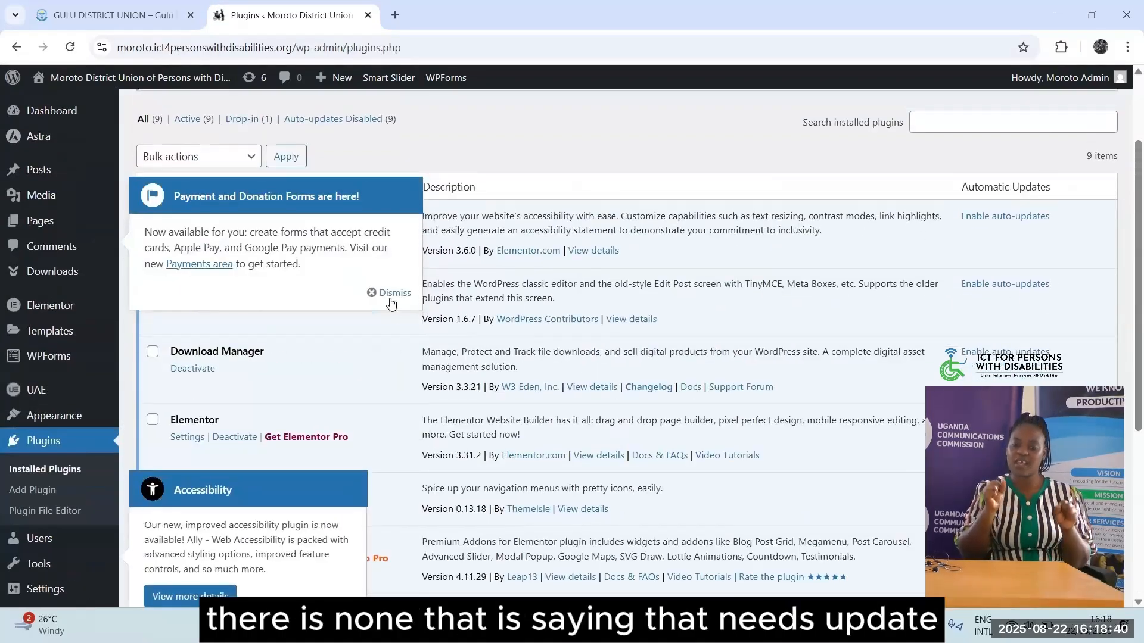
left_click(388, 292)
scroll(344, 446, "down", 2)
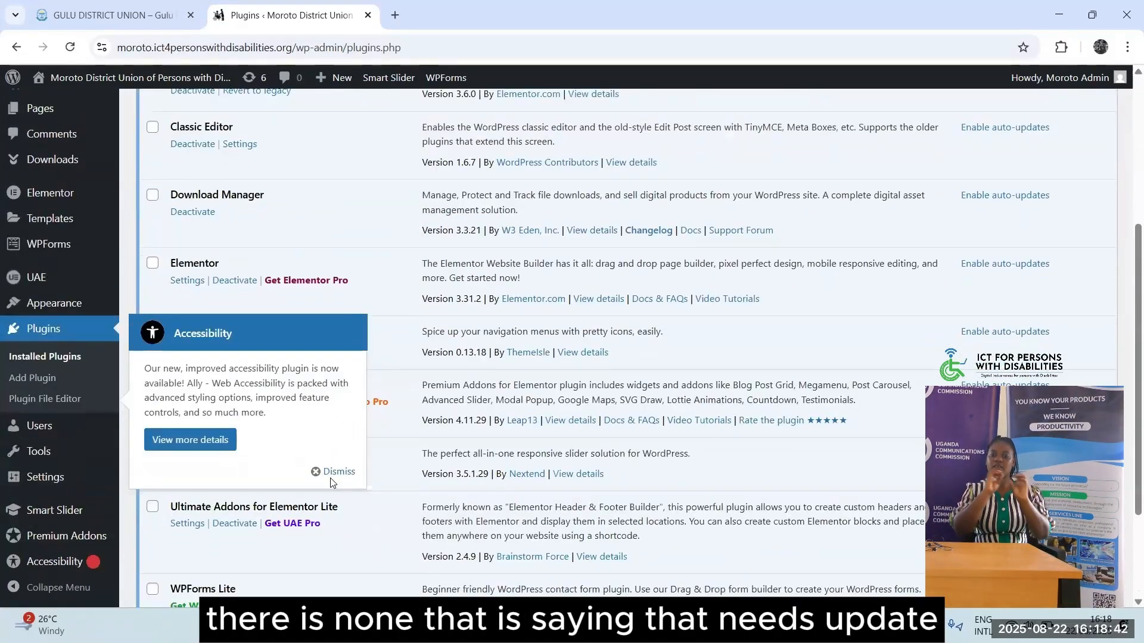
left_click(332, 471)
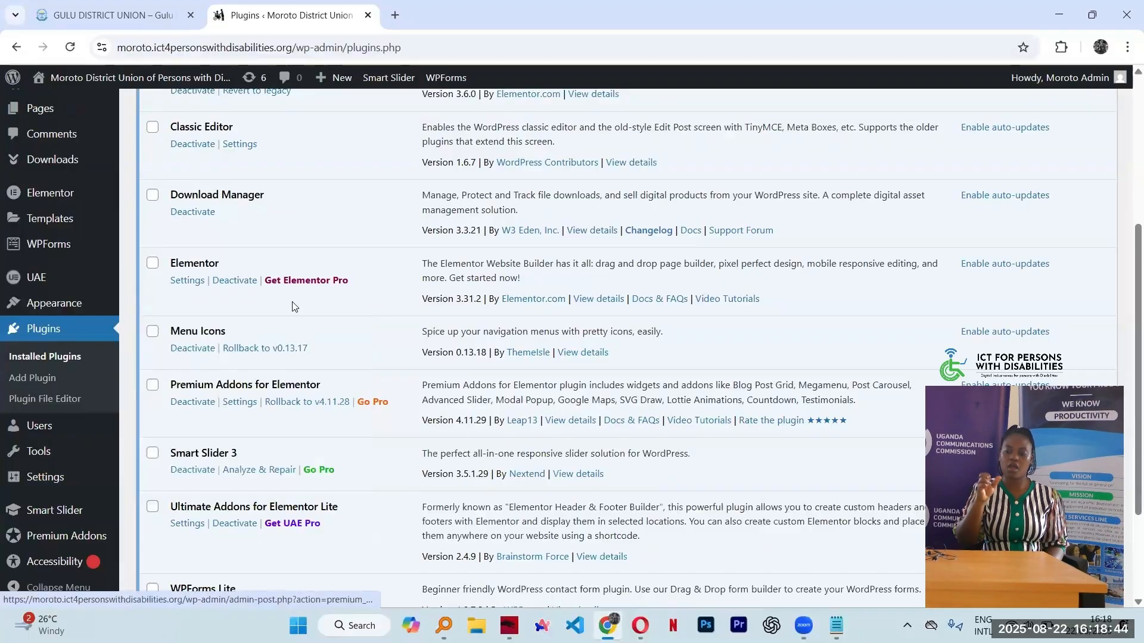
scroll(293, 303, "up", 4)
scroll(293, 302, "down", 6)
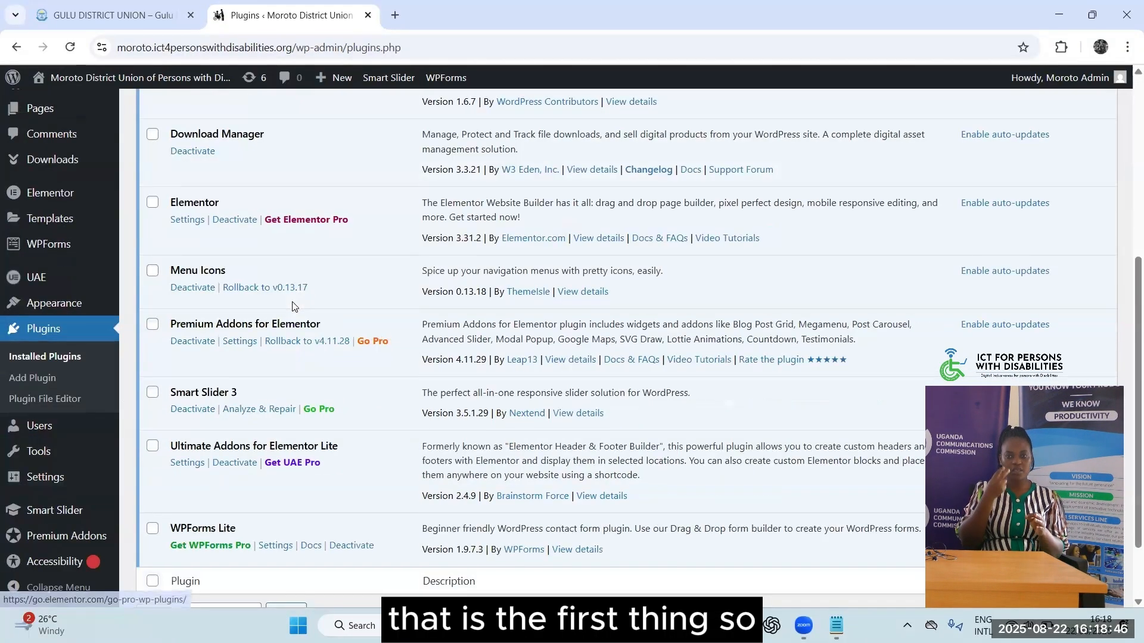
scroll(292, 306, "up", 7)
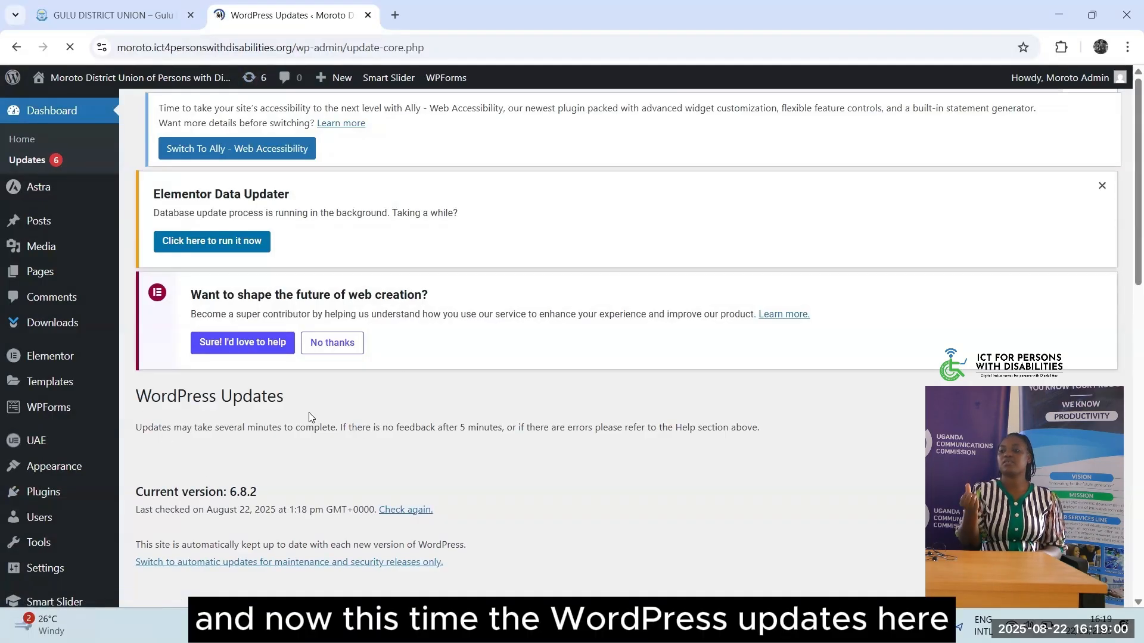
Scroll the Updates page to confirm plugins are up to date and six themes, like Astra, need updating
scroll(309, 413, "down", 4)
scroll(310, 417, "down", 4)
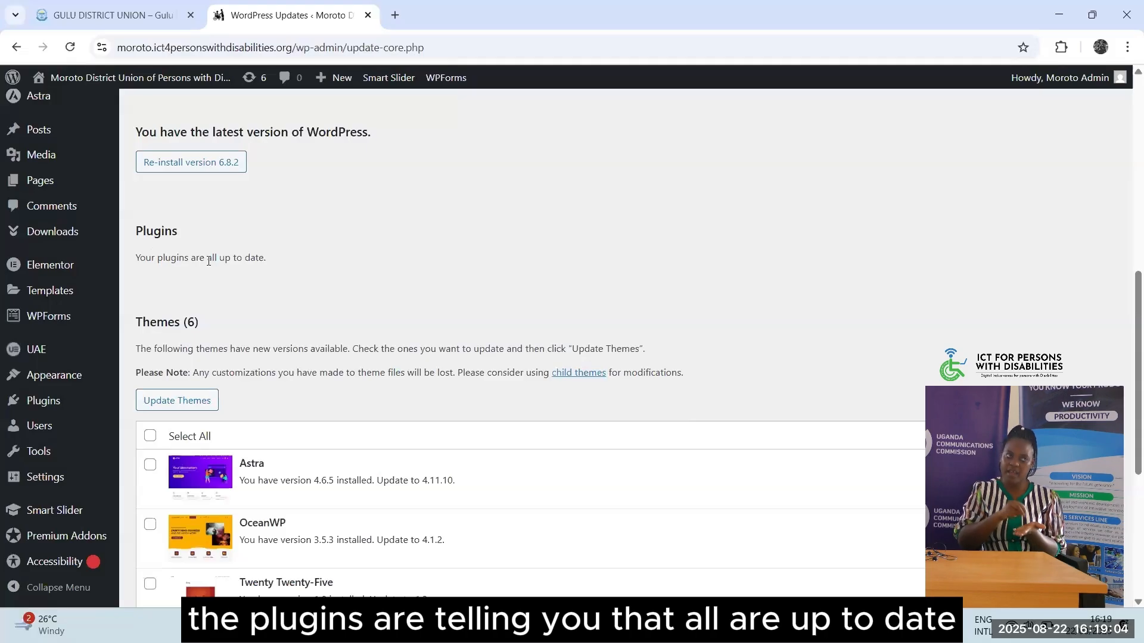
left_click_drag(207, 259, 259, 257)
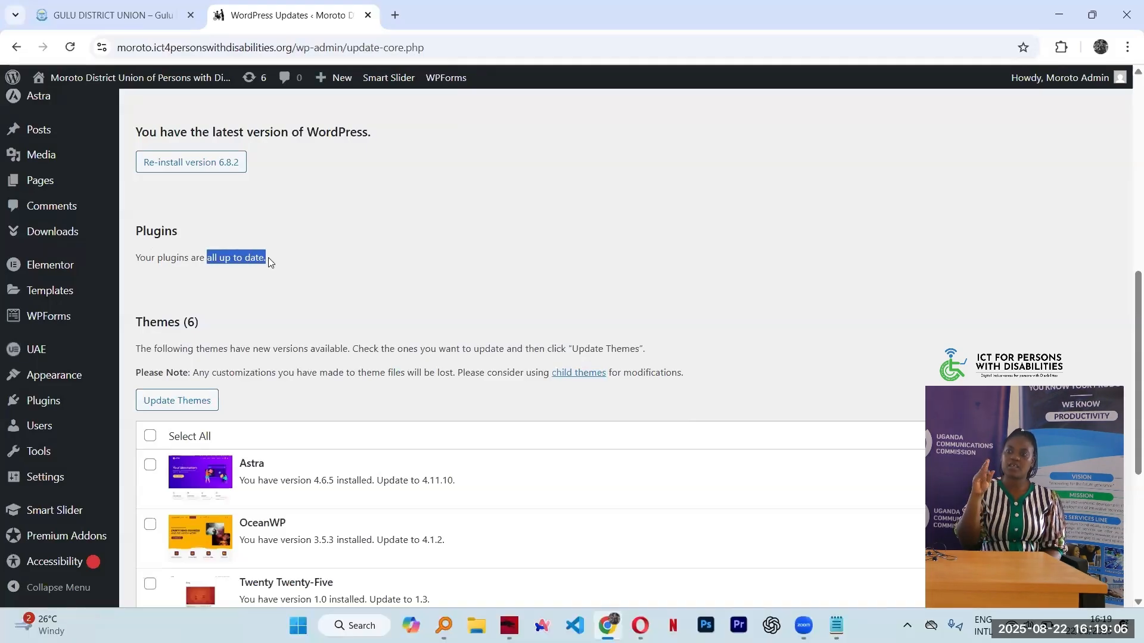
left_click(212, 257)
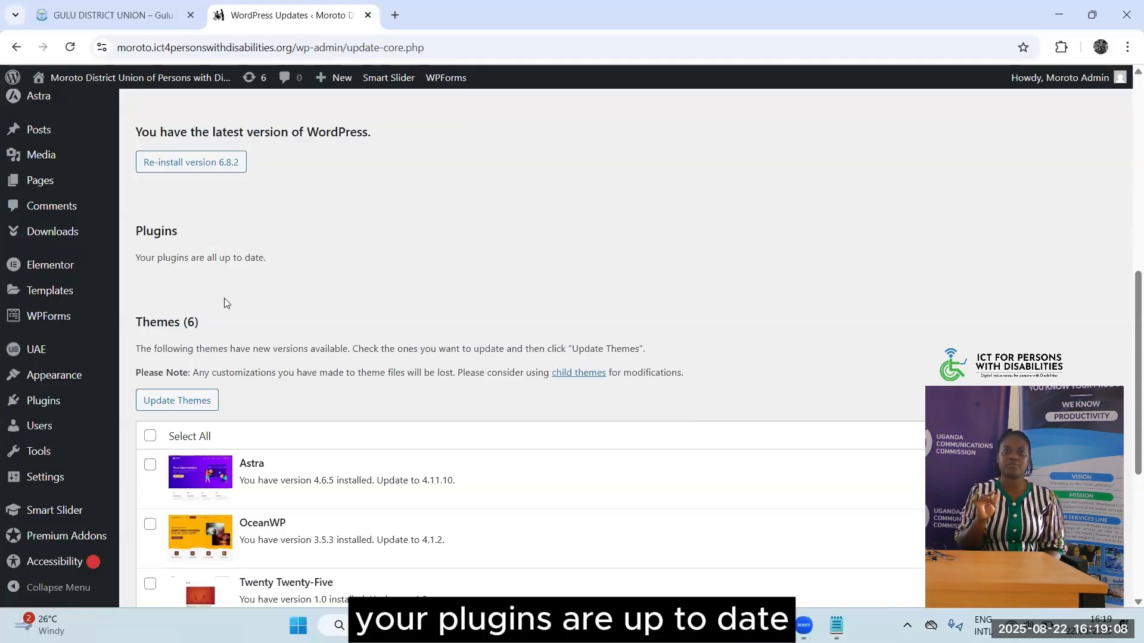
scroll(203, 238, "down", 2)
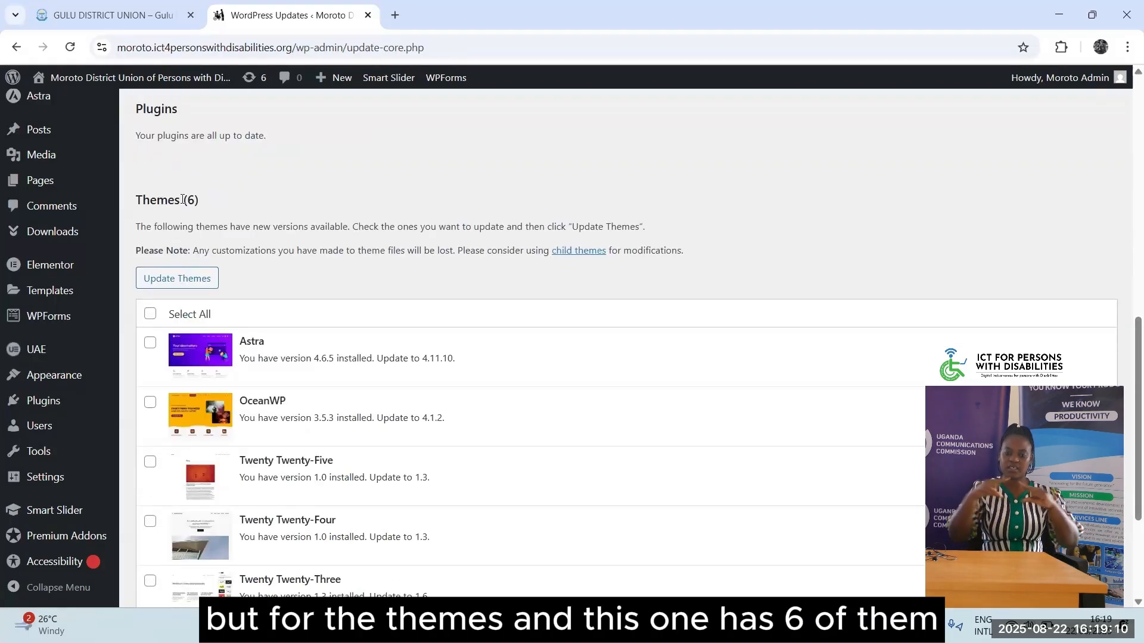
left_click(226, 203)
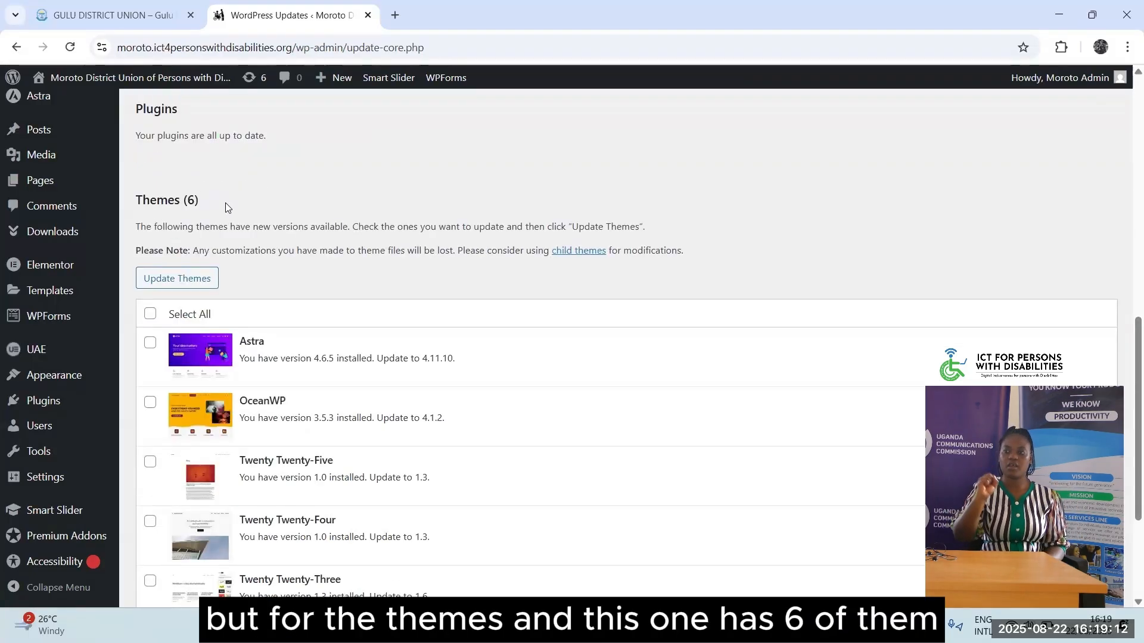
scroll(157, 177, "down", 2)
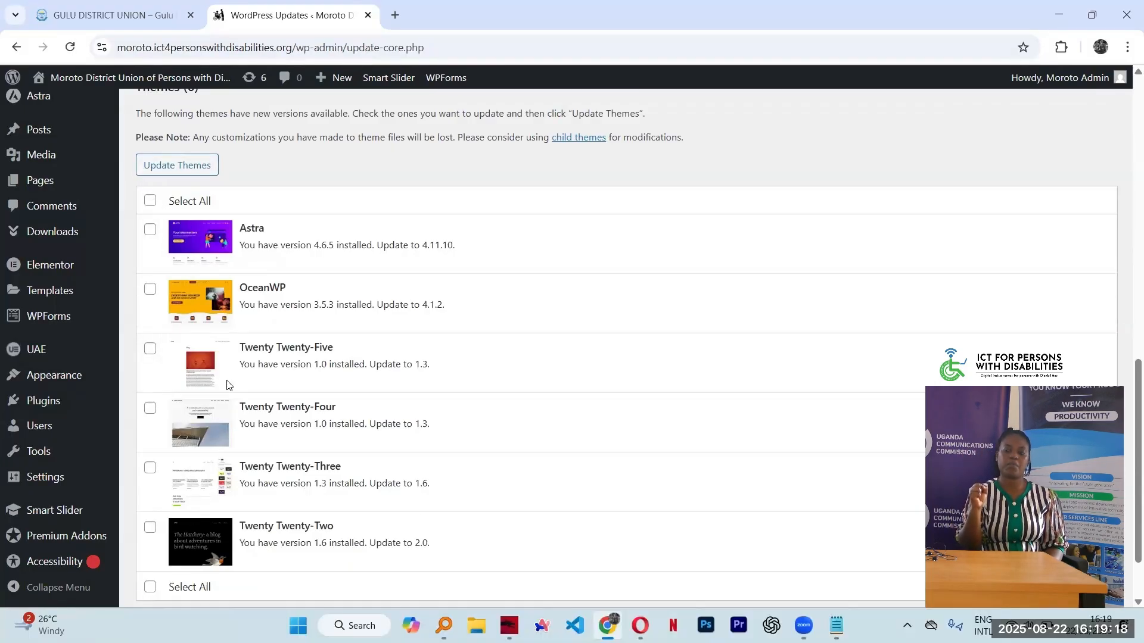
Select all six themes with new versions and submit the Update Themes request
left_click(154, 204)
left_click(176, 166)
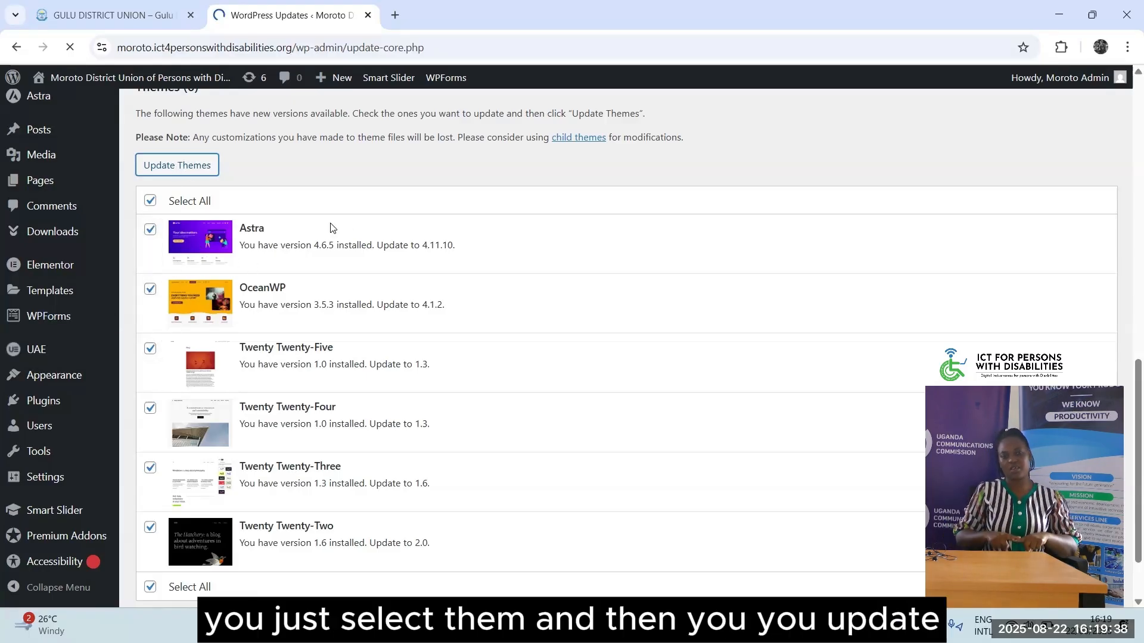
scroll(332, 228, "down", 10)
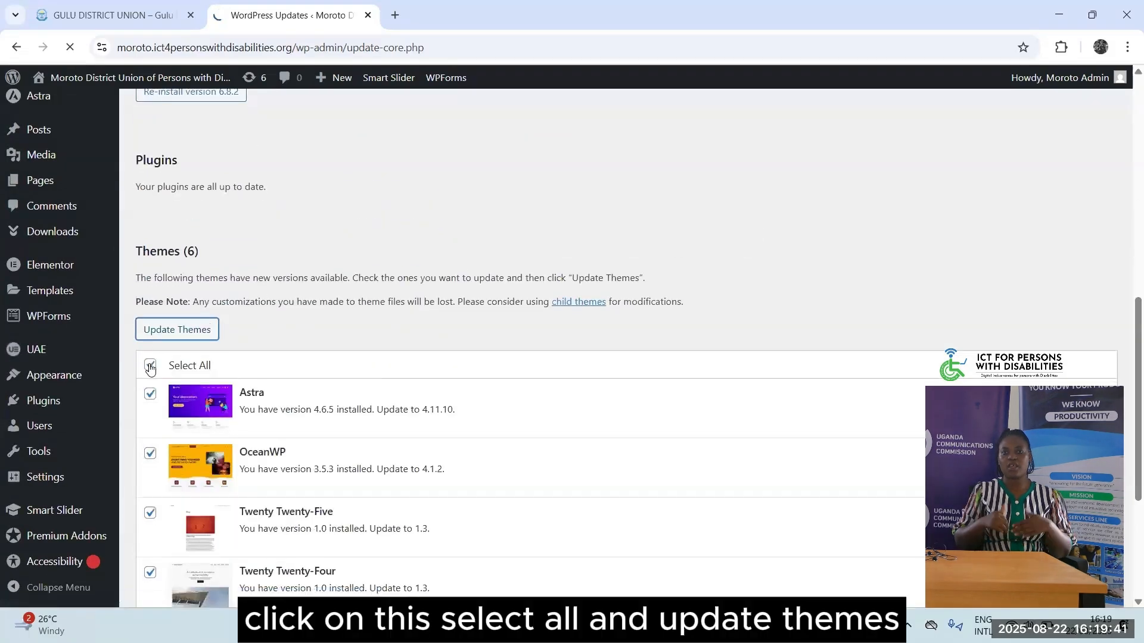
left_click(185, 330)
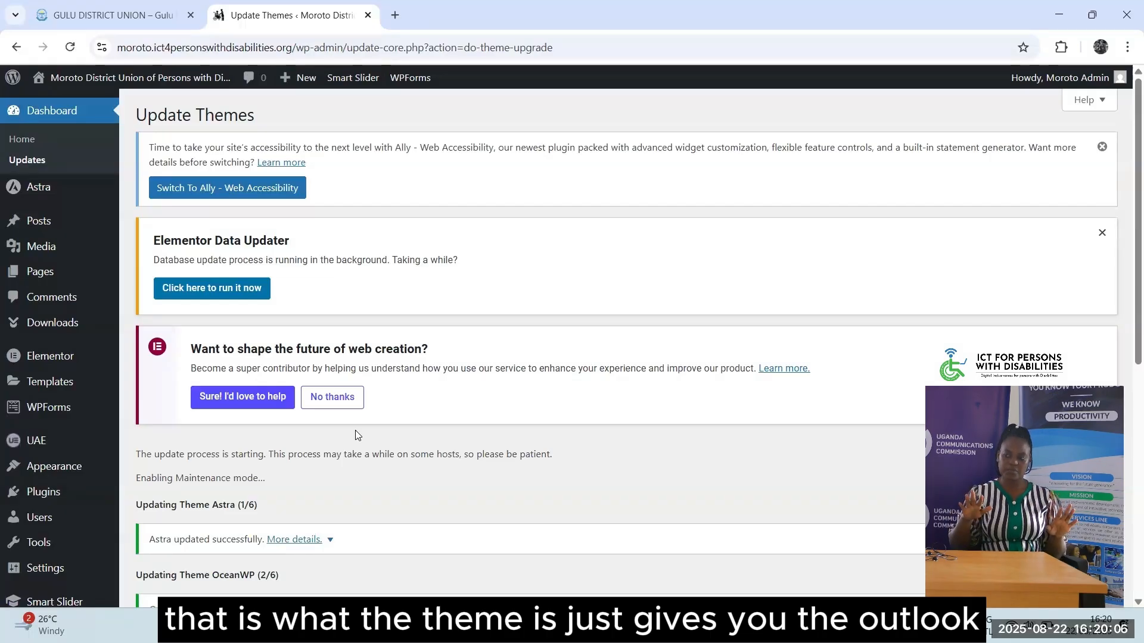
Scroll the update log to confirm all six themes (6/6) updated and all updates completed
scroll(508, 457, "down", 6)
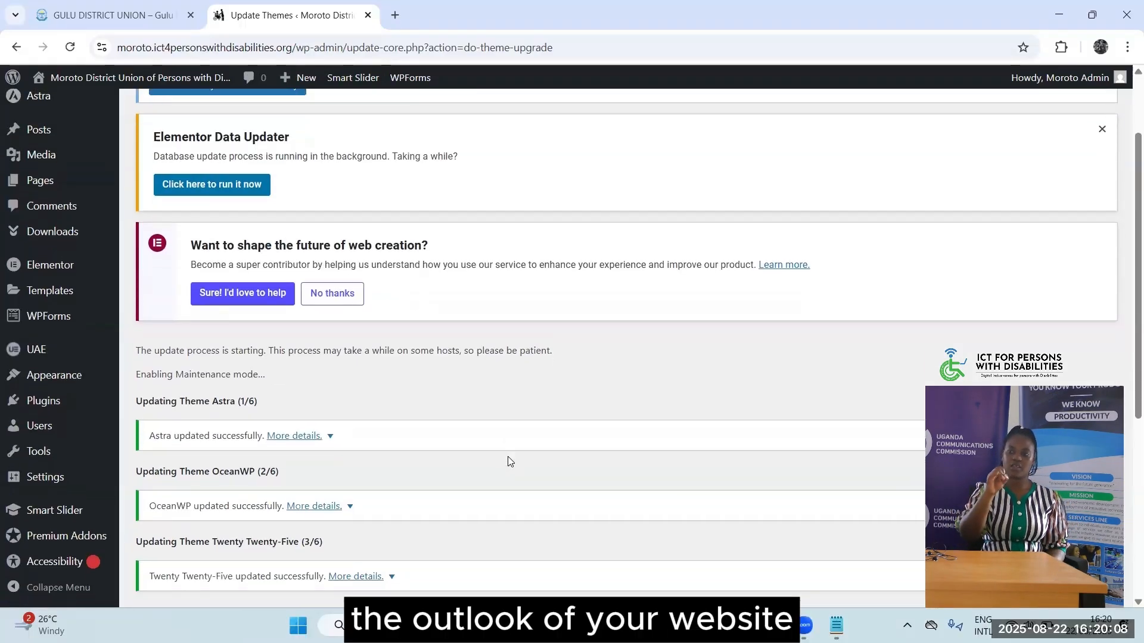
scroll(508, 456, "down", 2)
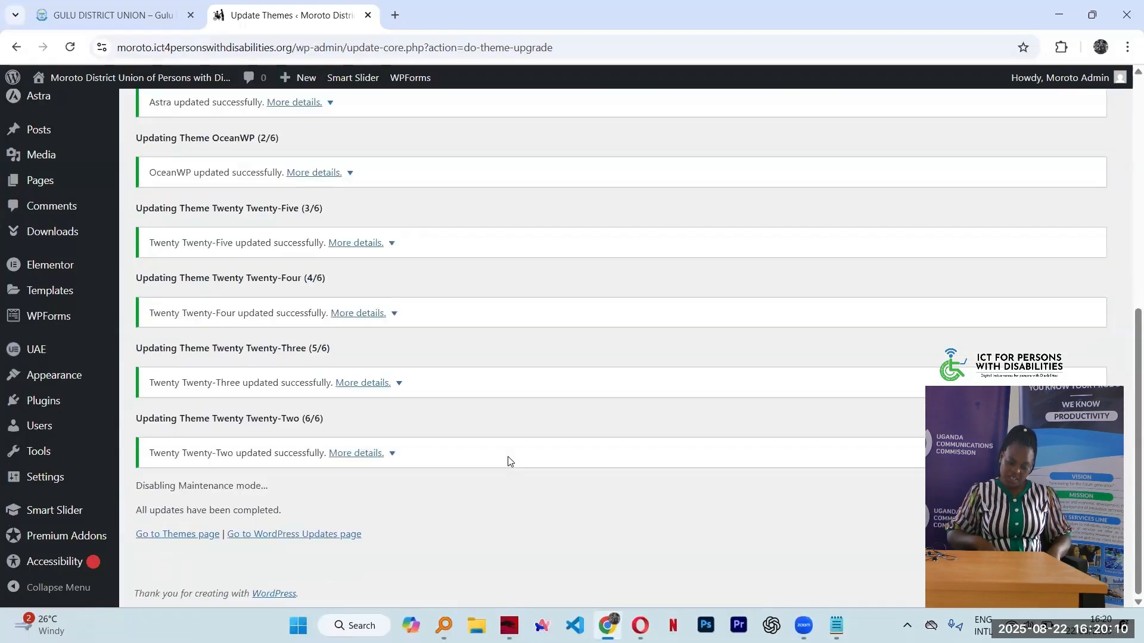
scroll(288, 462, "up", 6)
scroll(356, 356, "down", 6)
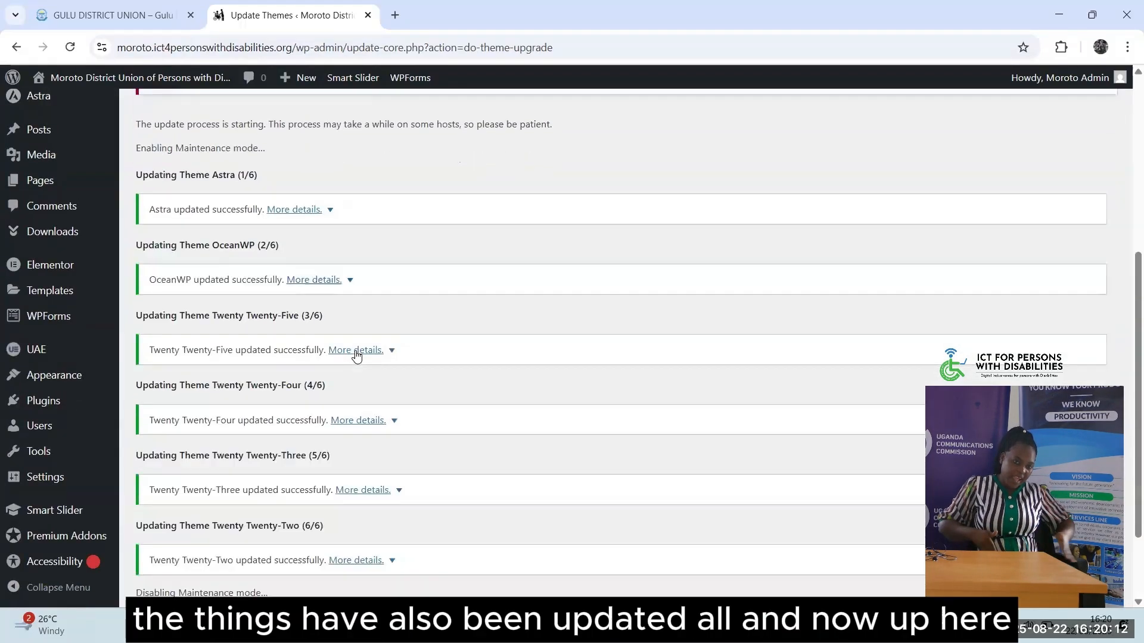
scroll(357, 356, "up", 9)
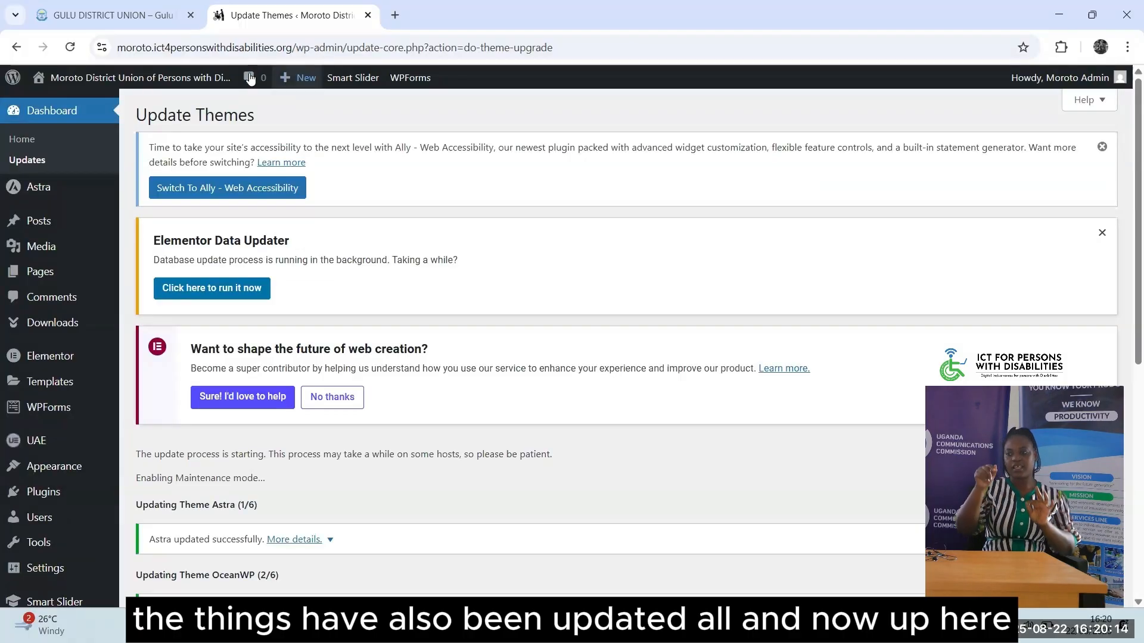
left_click(24, 159)
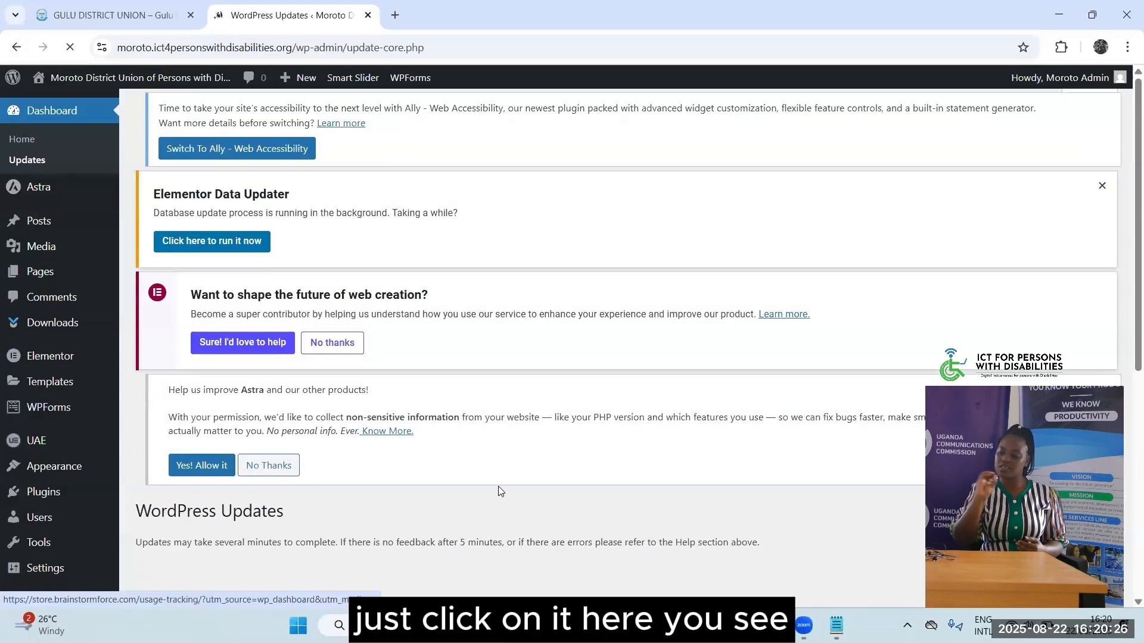
scroll(500, 491, "down", 5)
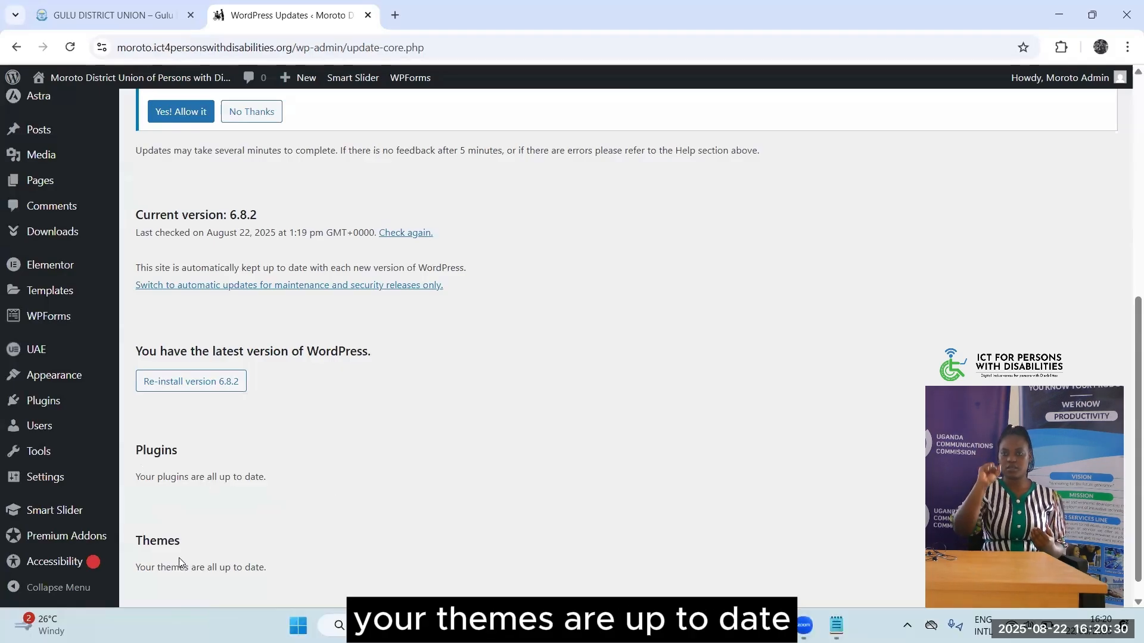
scroll(442, 442, "up", 1)
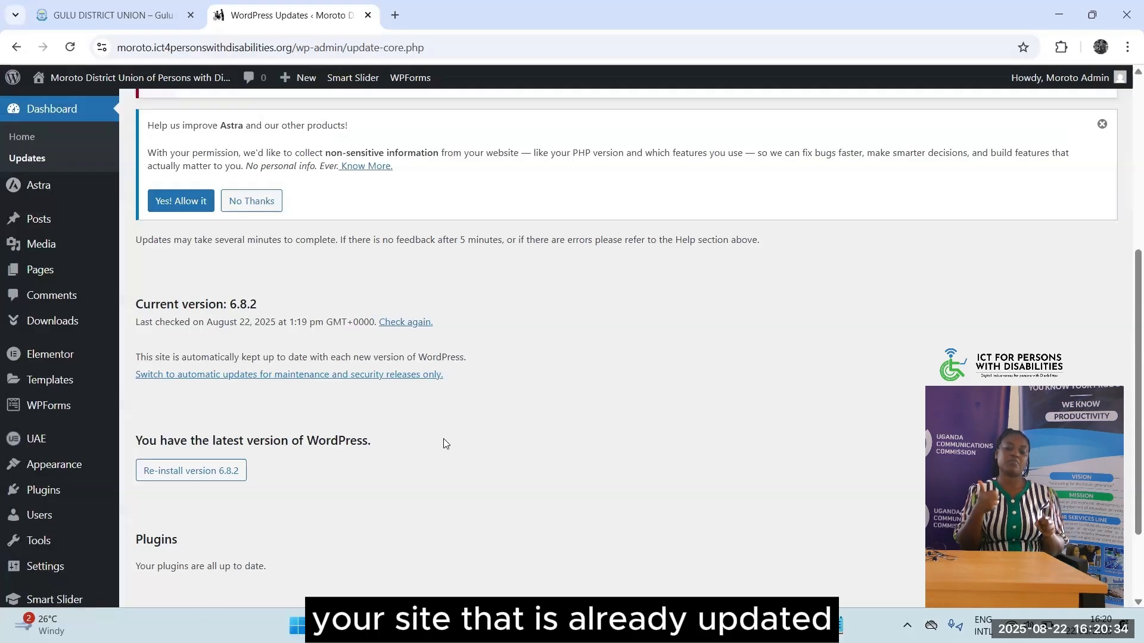
scroll(443, 444, "up", 4)
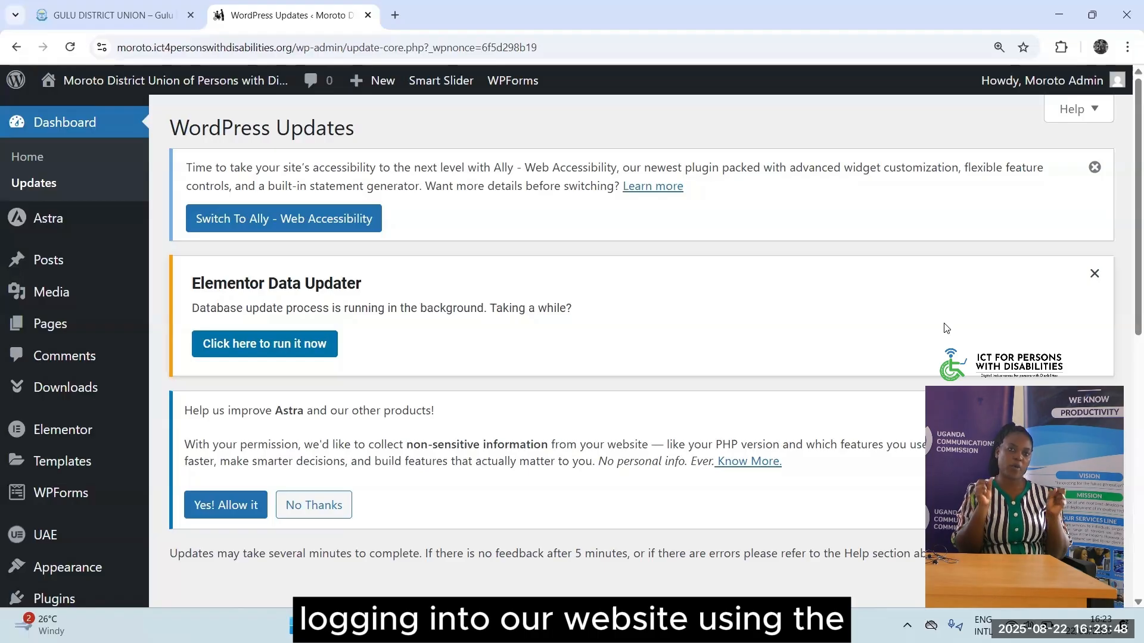
Log out of the Moroto site admin and load the site root URL
mouse_move(1115, 73)
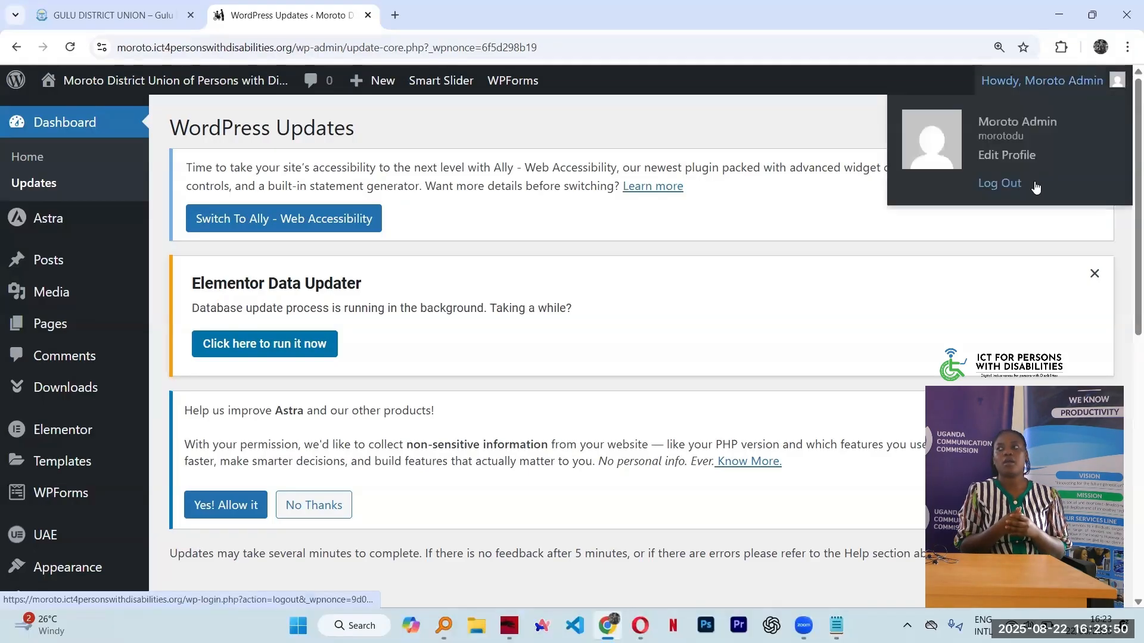
left_click(1035, 186)
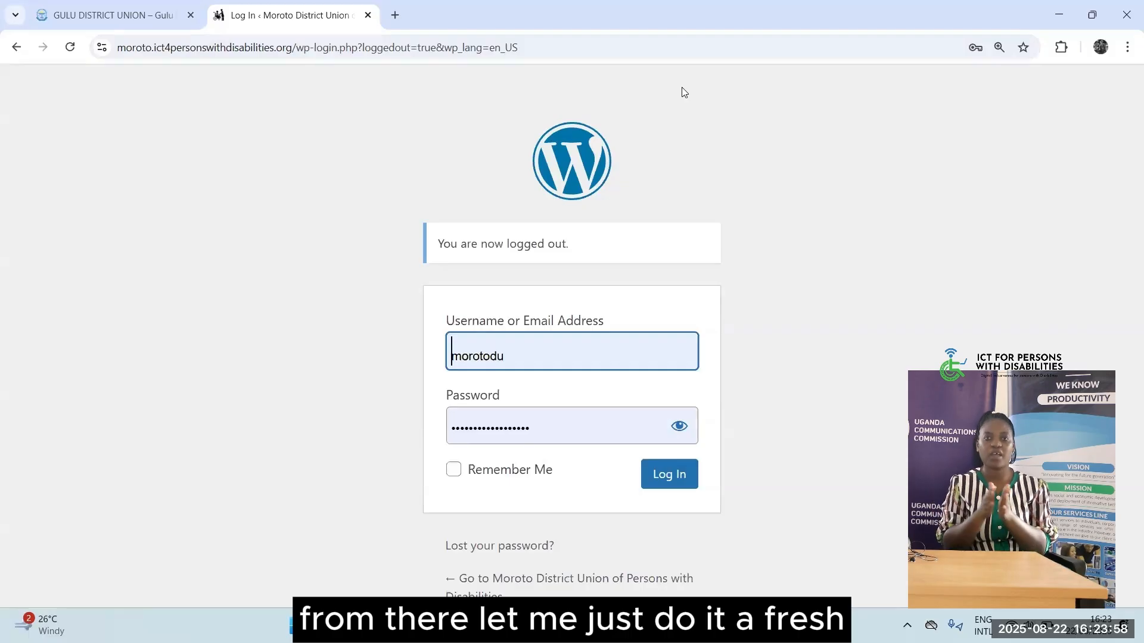
key("BackSpace")
key("BackSpace")
key("Return")
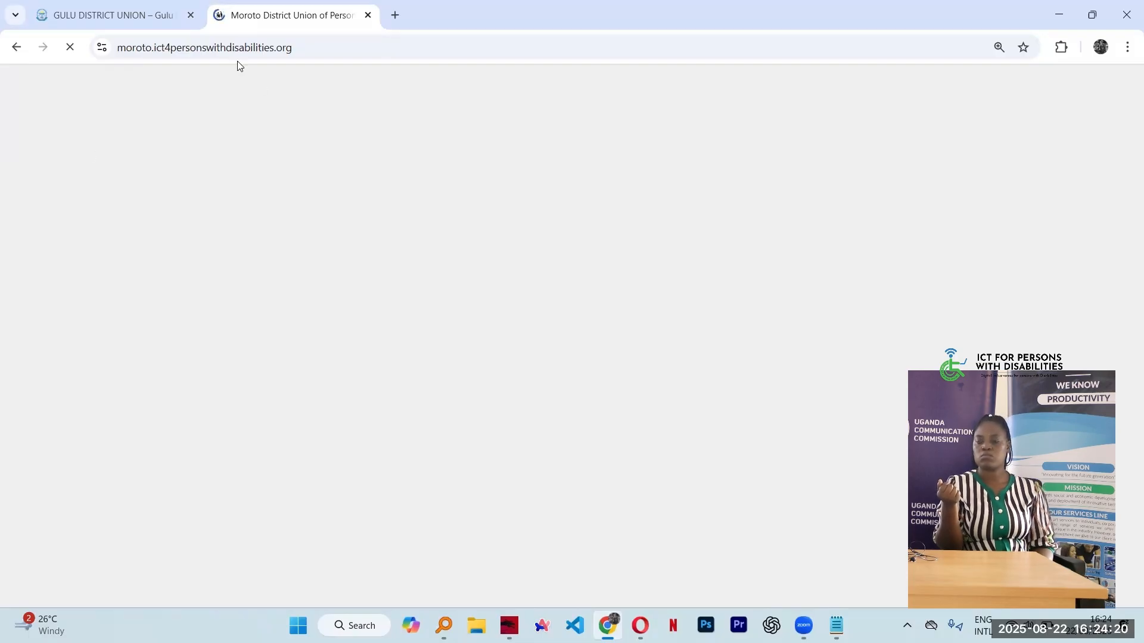
Browse the public homepage's slider, objectives and observatory sections, dismissing the address-bar suggestions
left_click(323, 45)
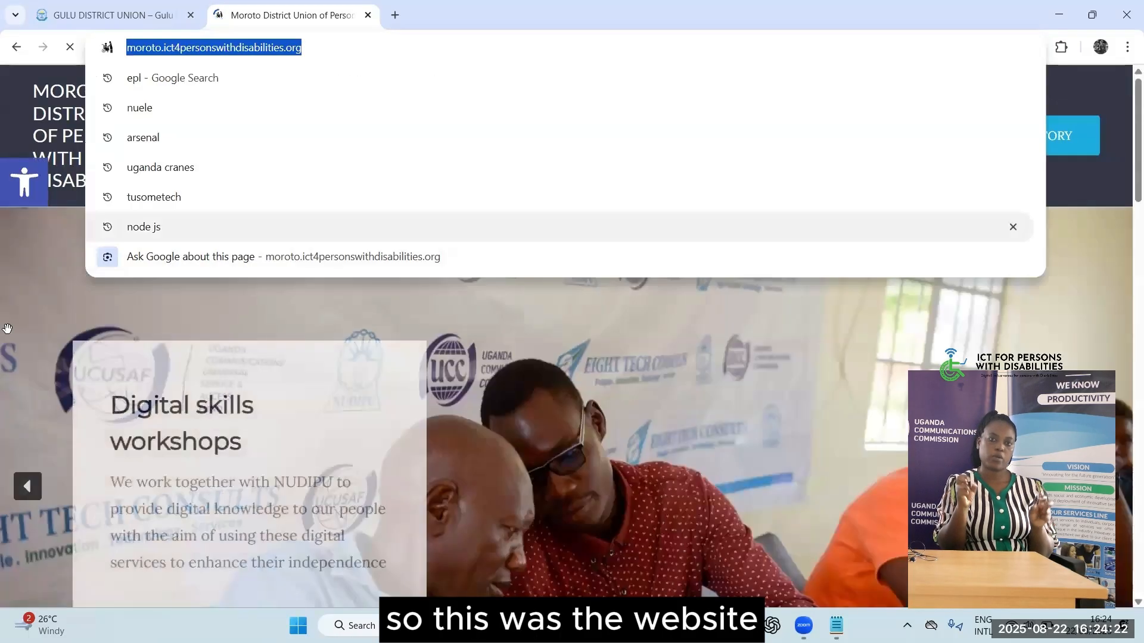
left_click(52, 256)
scroll(391, 283, "down", 20)
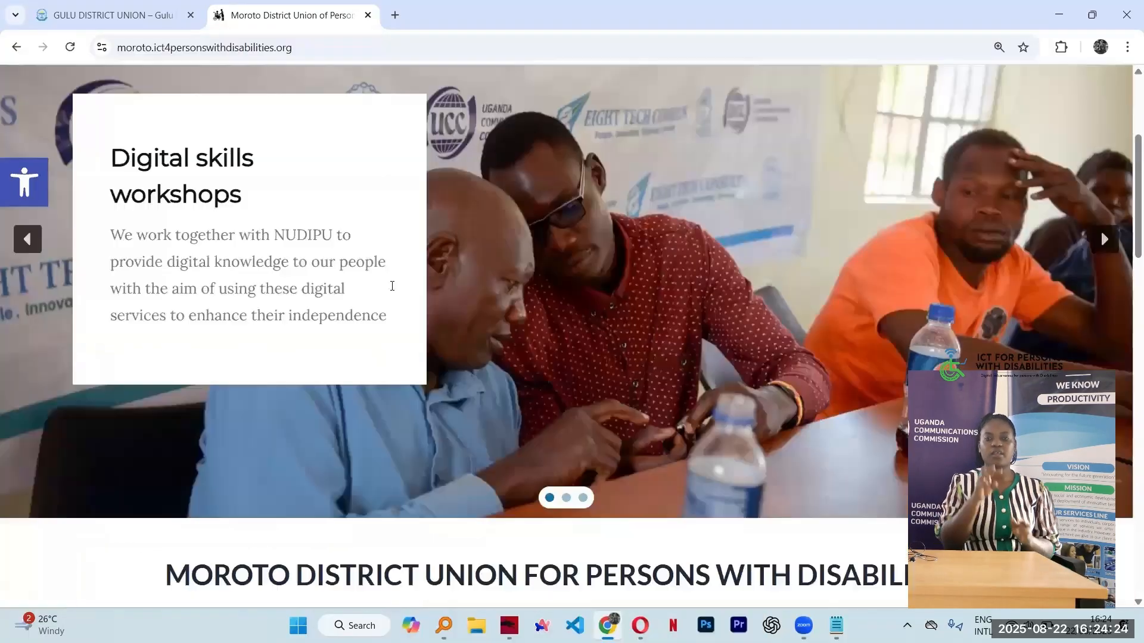
scroll(391, 284, "up", 20)
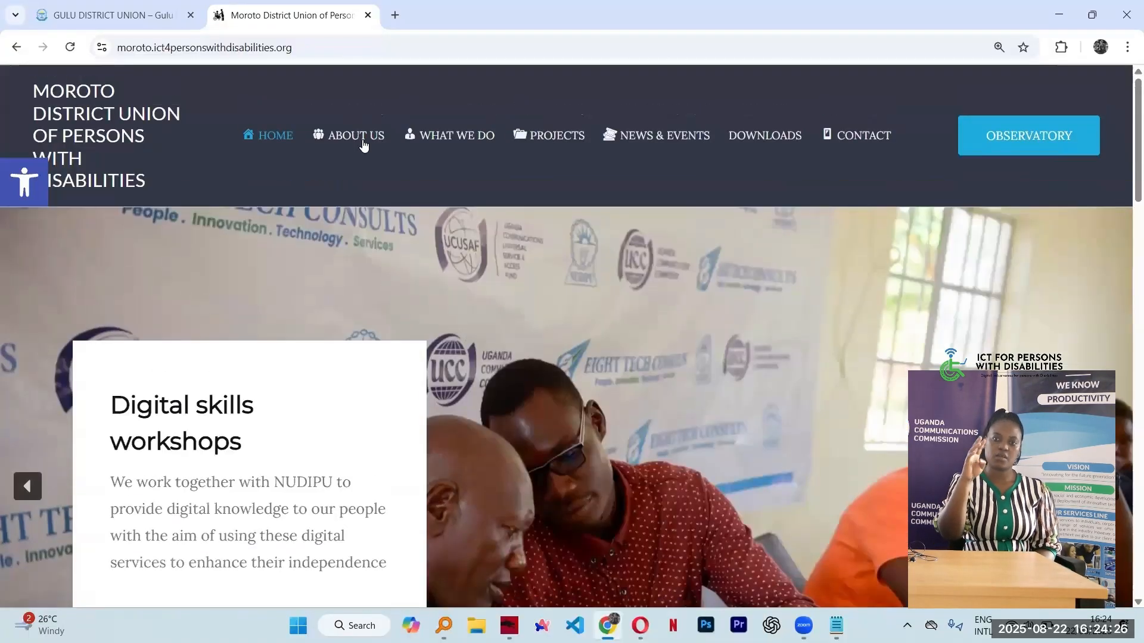
left_click(325, 47)
left_click(347, 50)
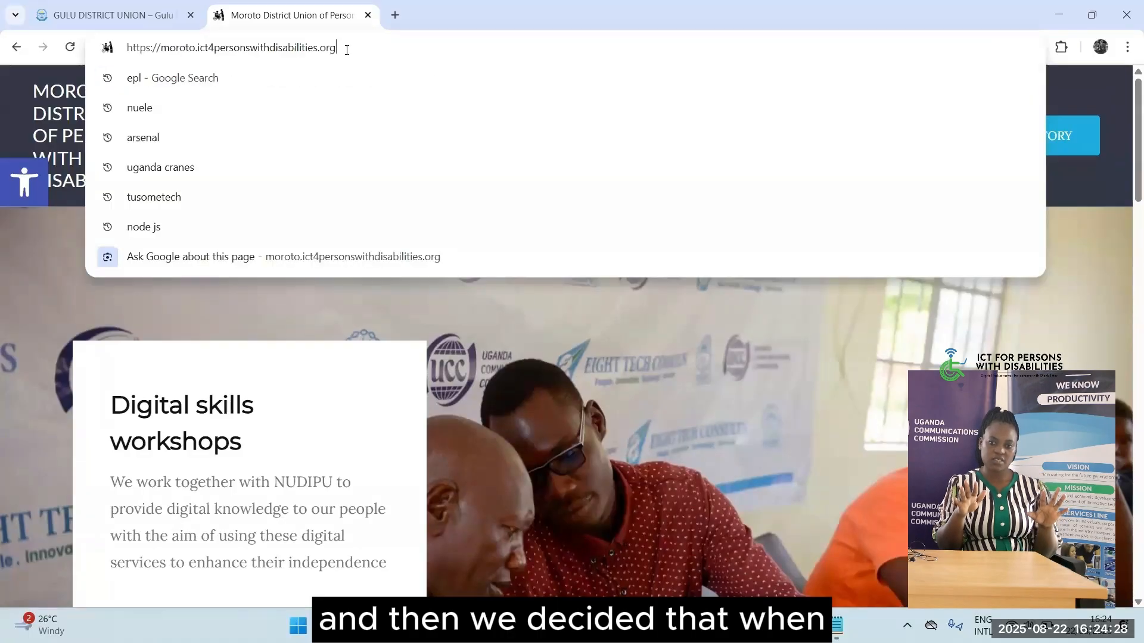
left_click(41, 268)
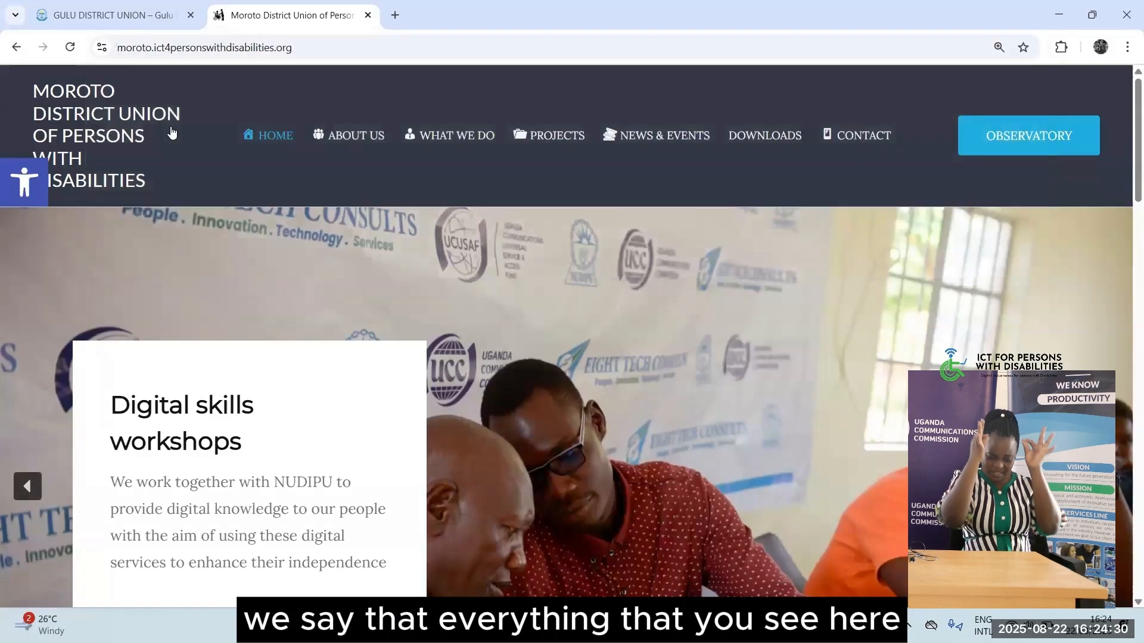
scroll(510, 394, "down", 10)
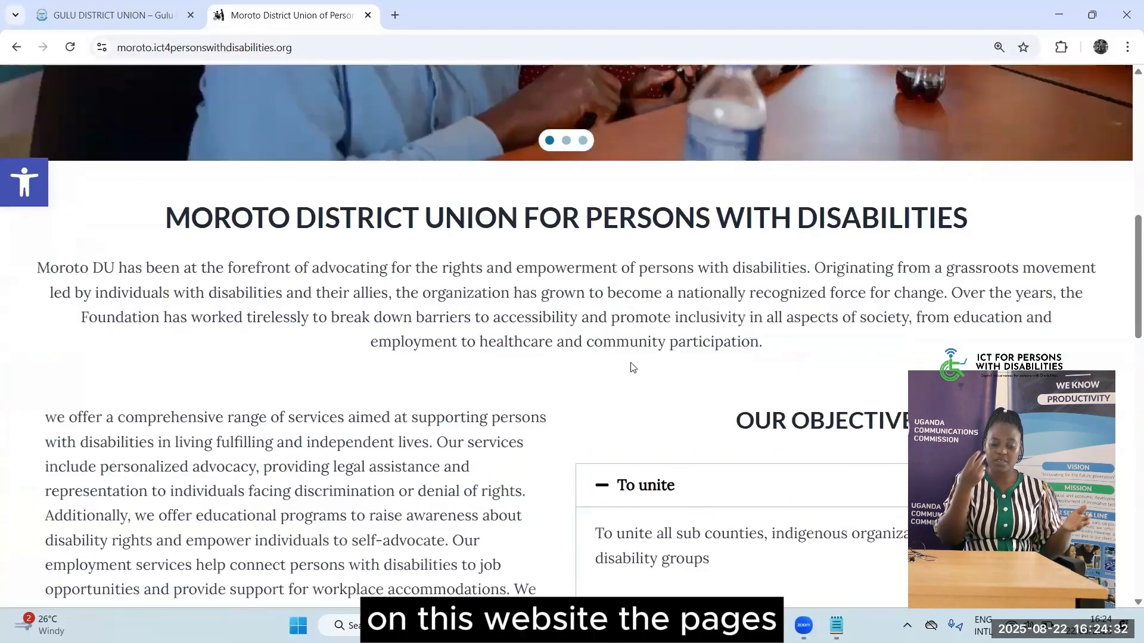
scroll(420, 187, "up", 10)
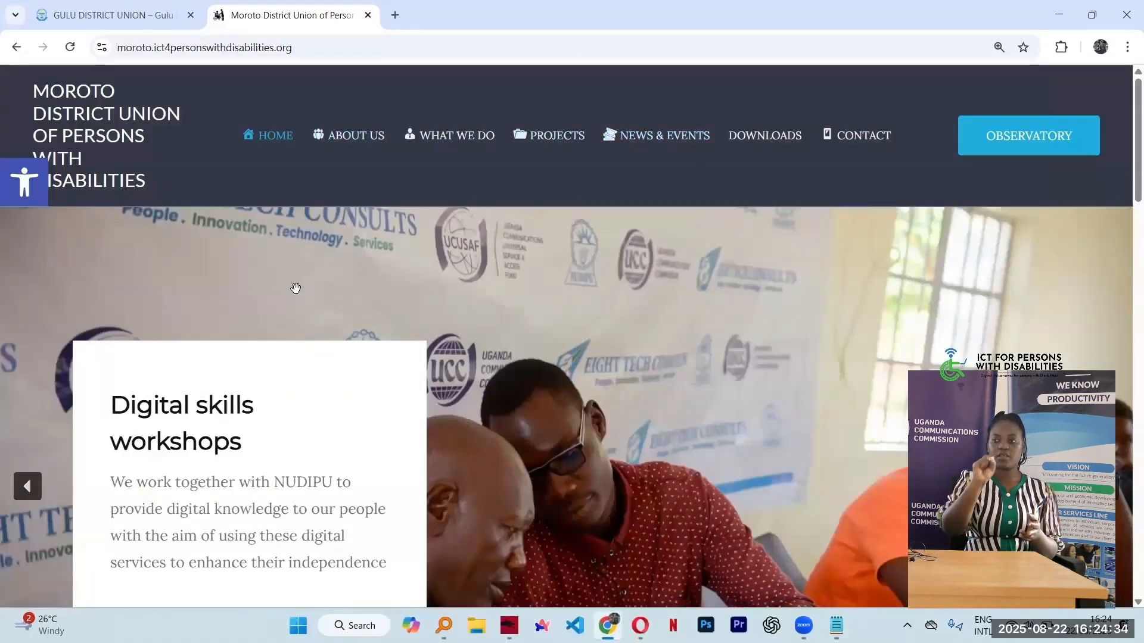
scroll(98, 390, "down", 15)
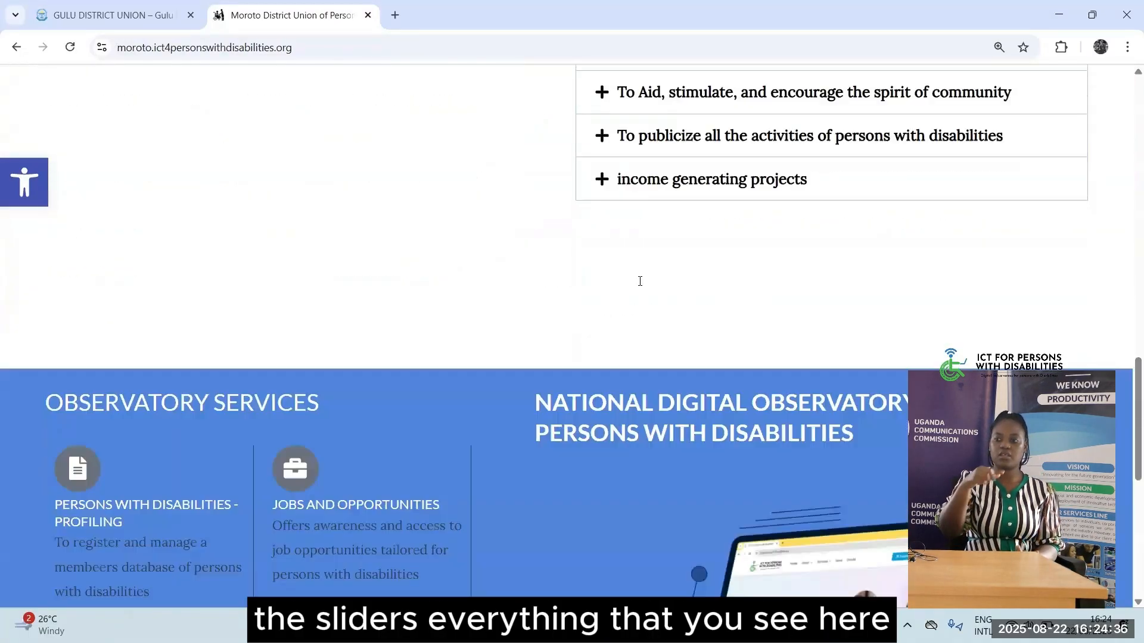
scroll(524, 548, "down", 7)
scroll(524, 548, "up", 15)
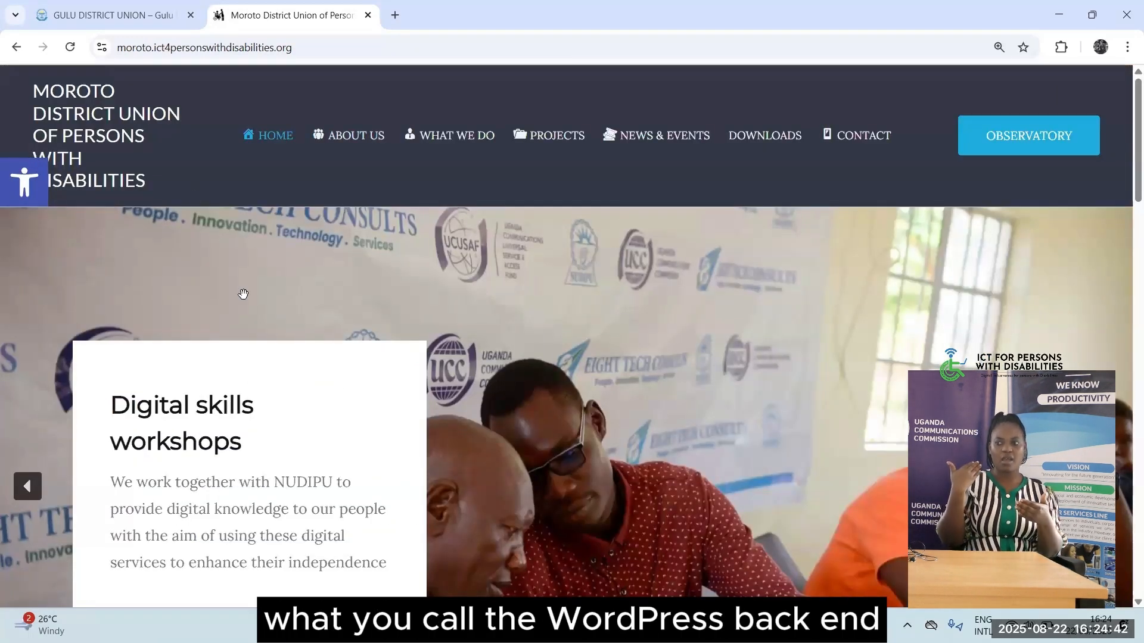
Go to the site's /wp-admin address, correcting the mistaken /login path
left_click(334, 47)
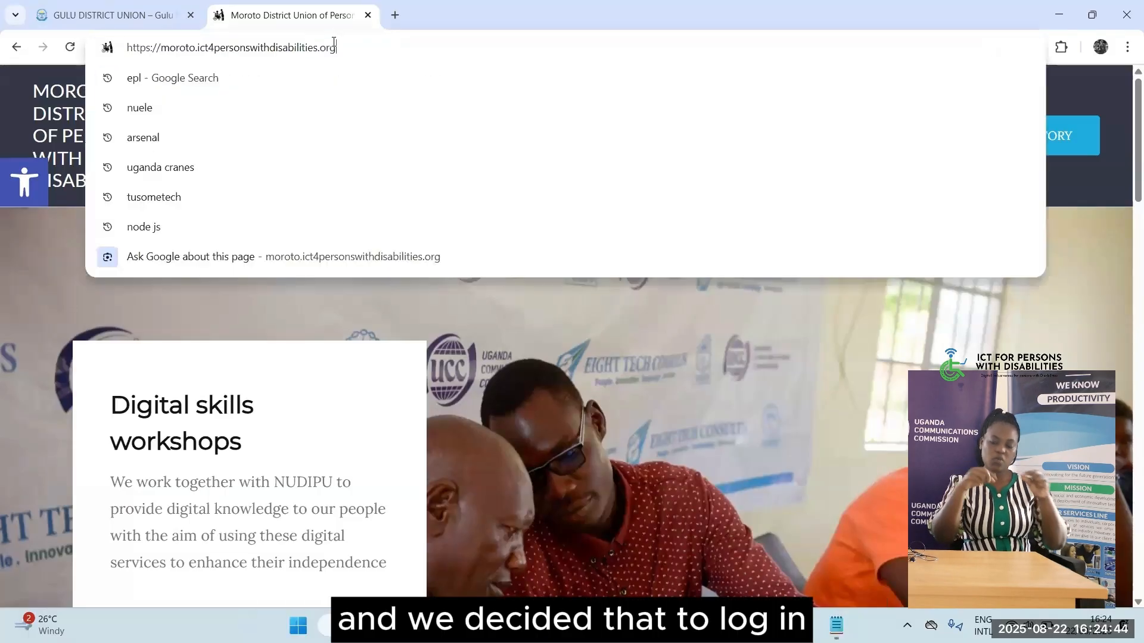
type("/login")
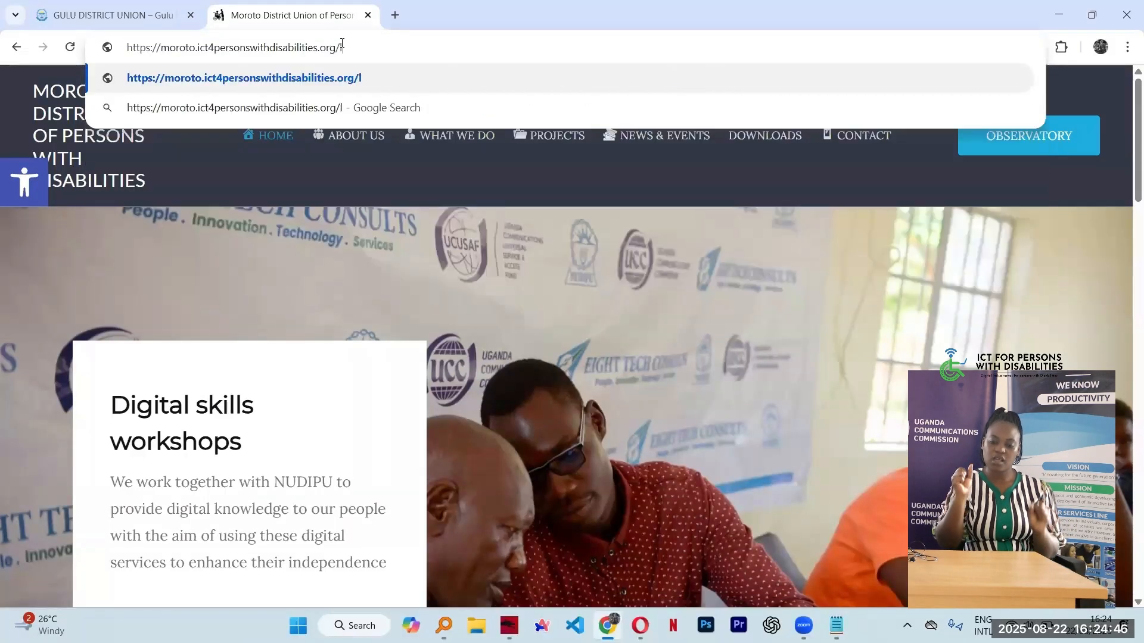
key("BackSpace")
key("BackSpace")
key("BackSpace")
key("BackSpace")
key("BackSpace")
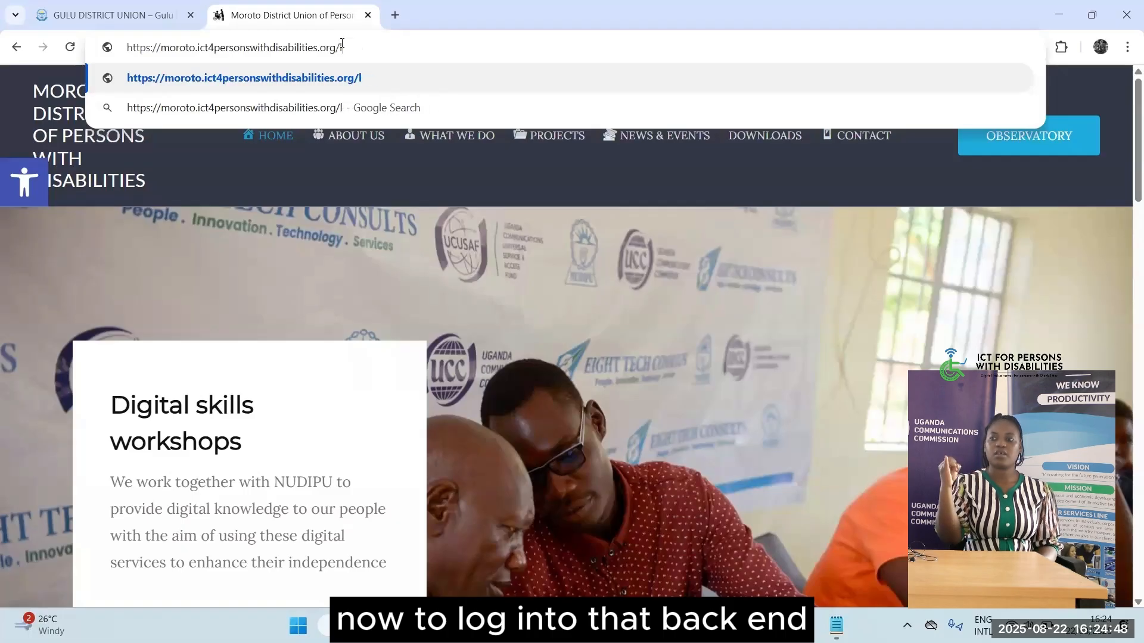
type("wp-admin")
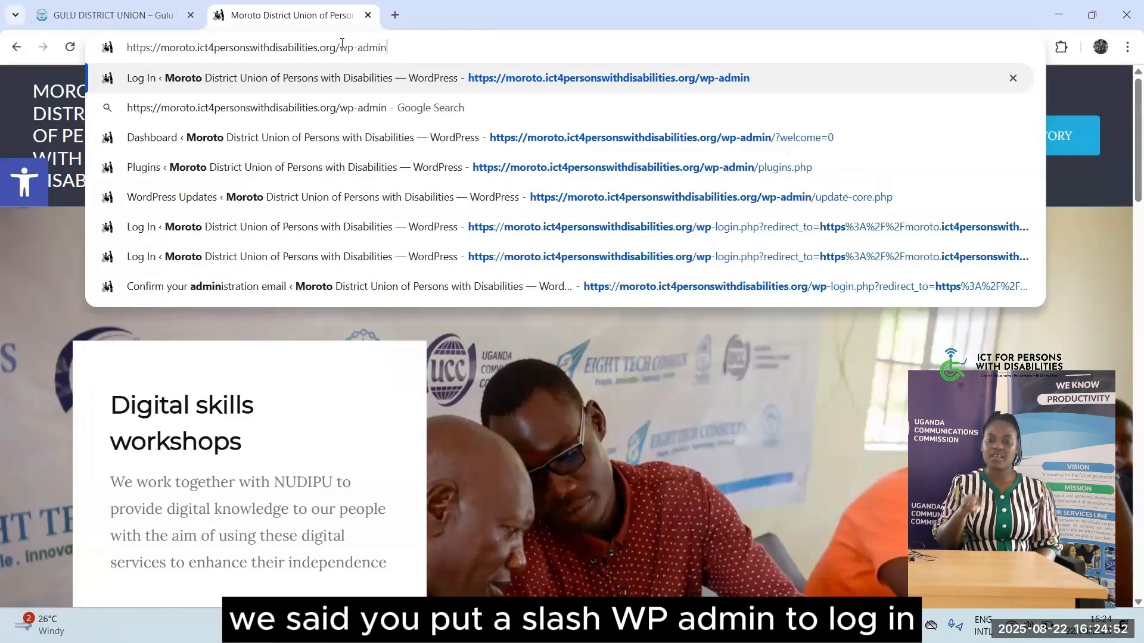
key("Return")
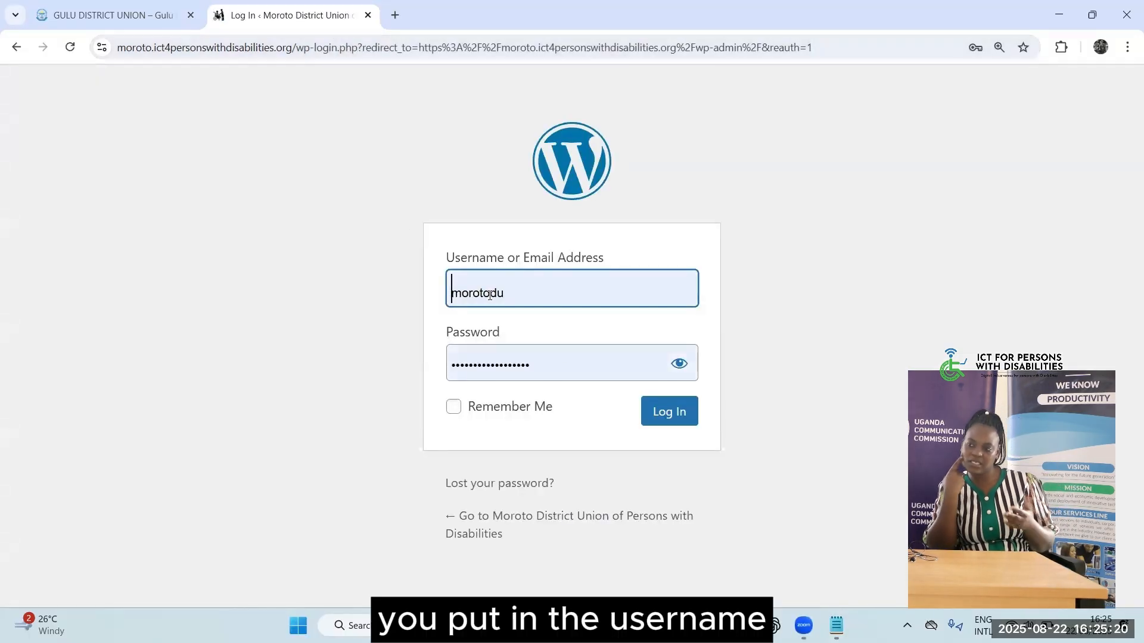
Sign in with the saved credentials, reloading and resubmitting the login after the timeout
left_click(669, 417)
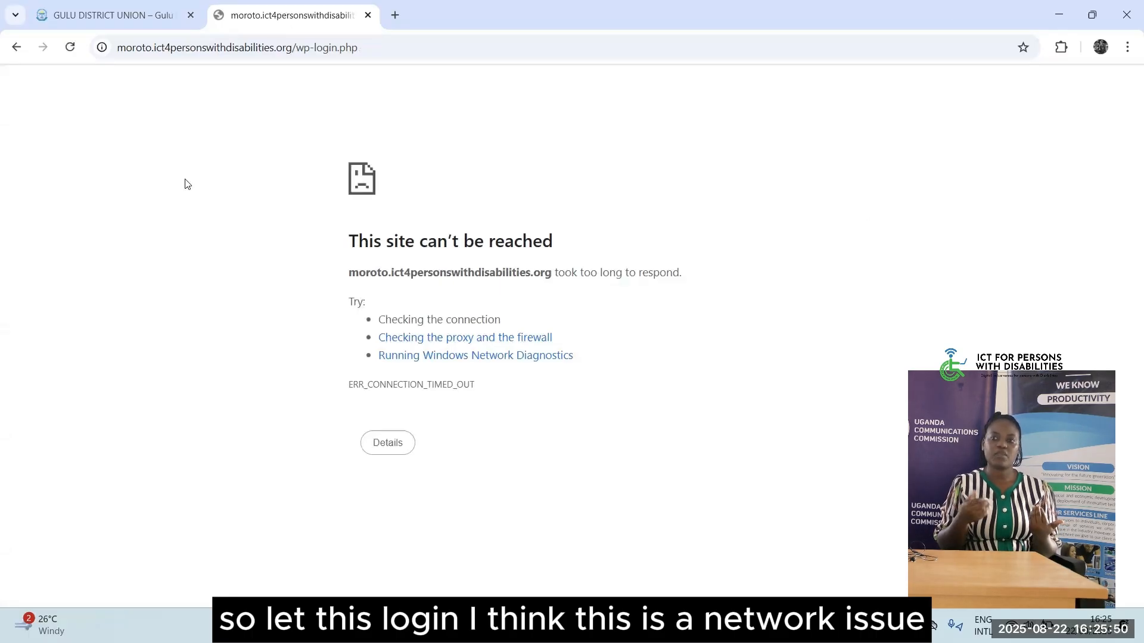
left_click(71, 46)
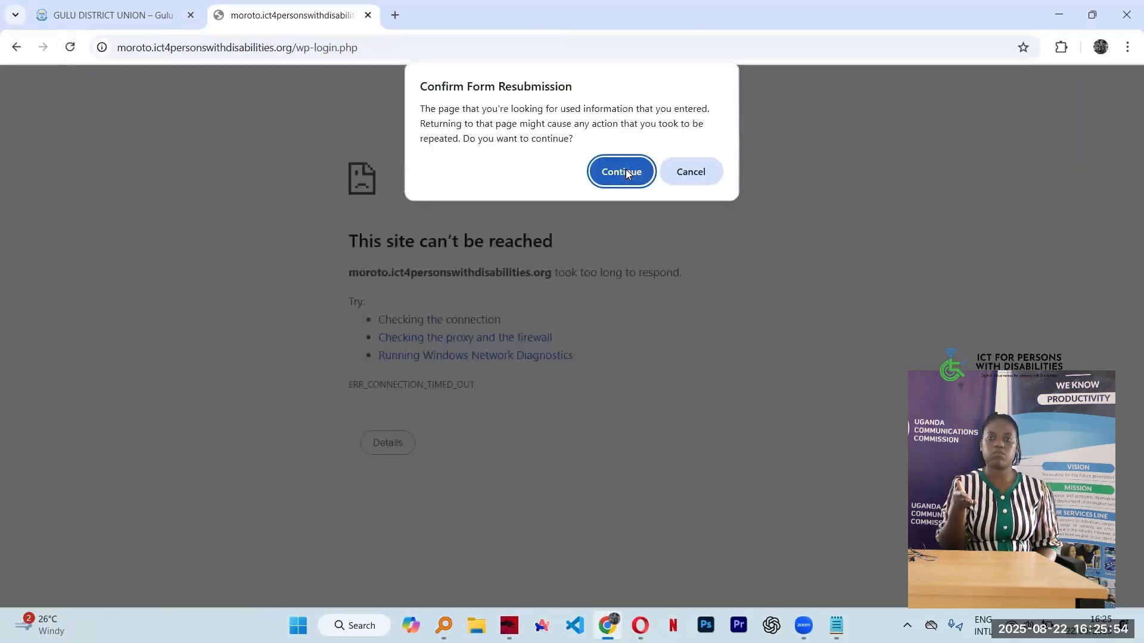
left_click(621, 172)
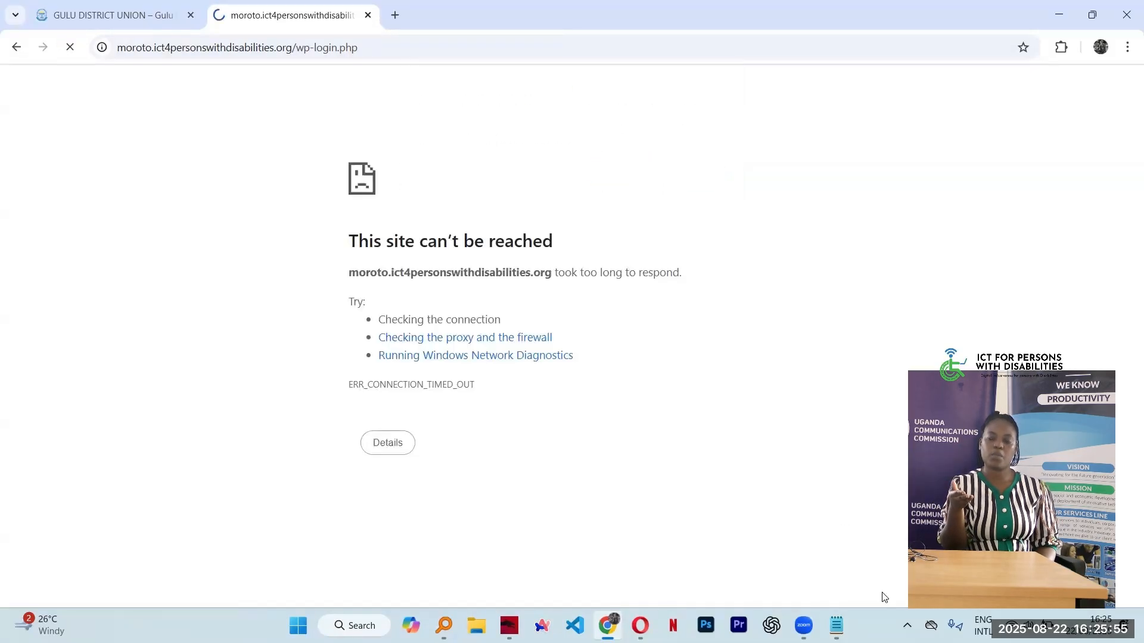
Check the Wi-Fi connection in Windows Quick Settings while the Dashboard finishes loading
left_click(1013, 622)
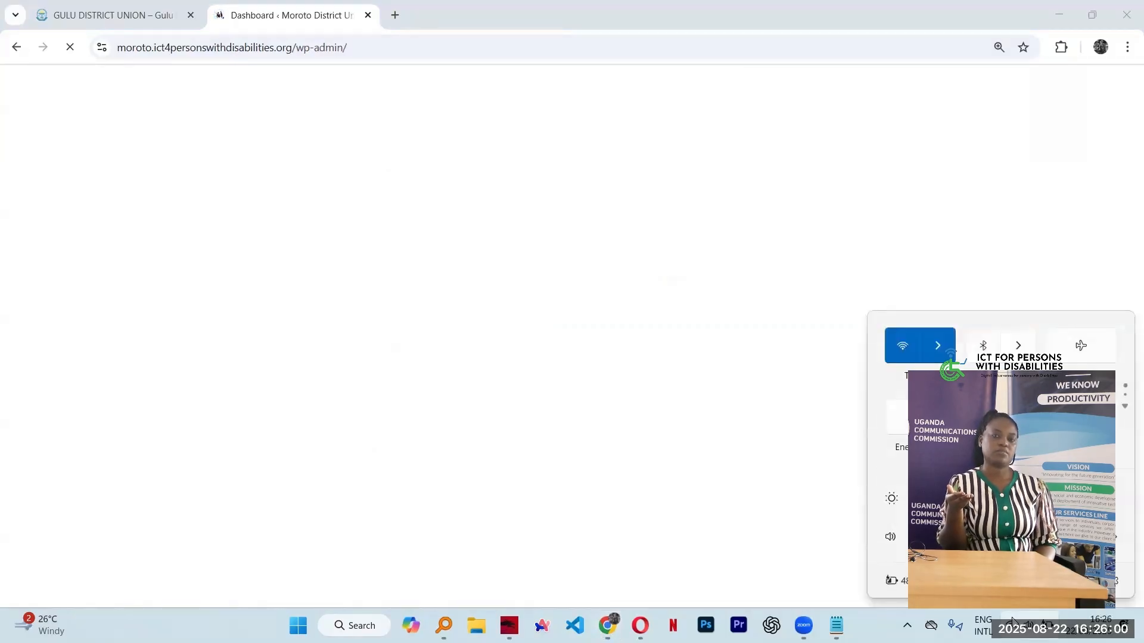
left_click(1013, 622)
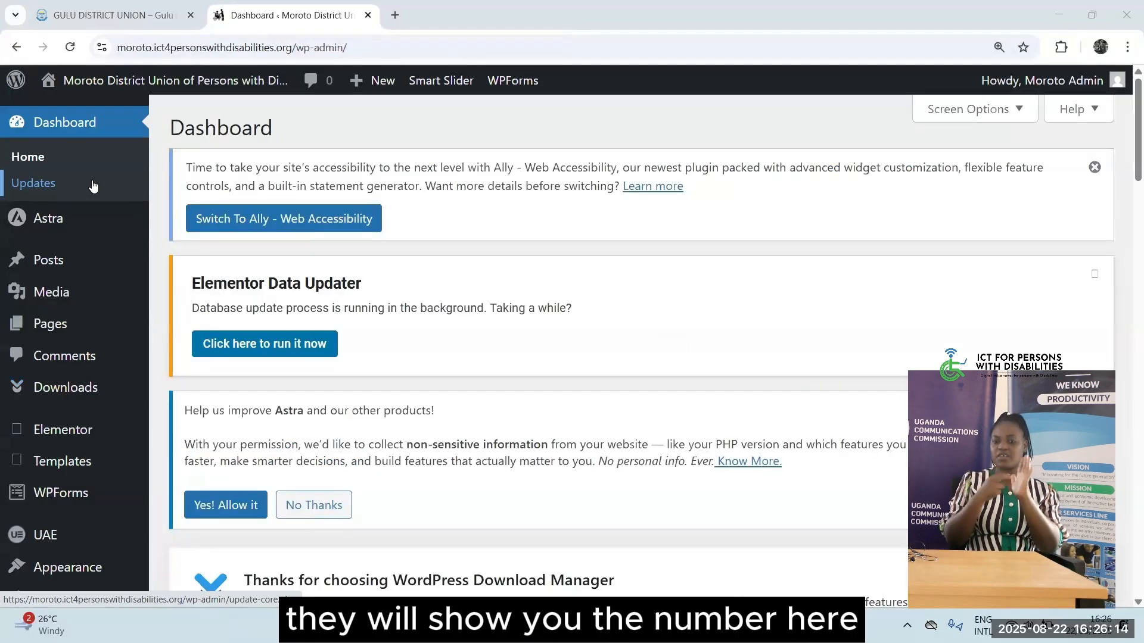
Open Updates, reload after the timeout, and confirm WordPress 6.8.2, plugins and themes are current
left_click(57, 190)
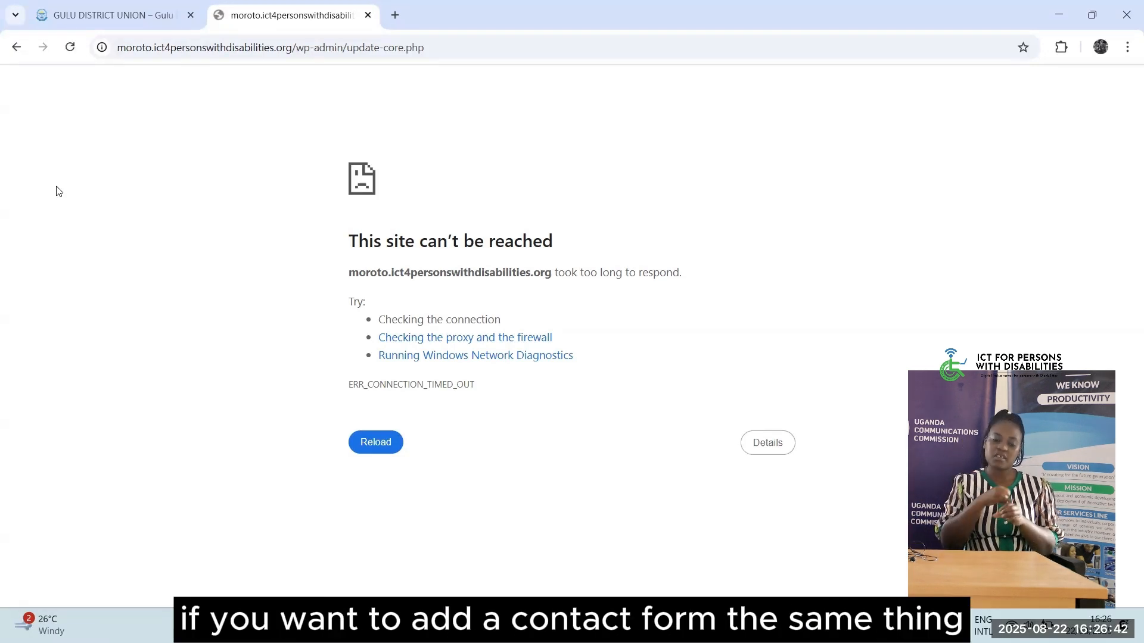
left_click(75, 52)
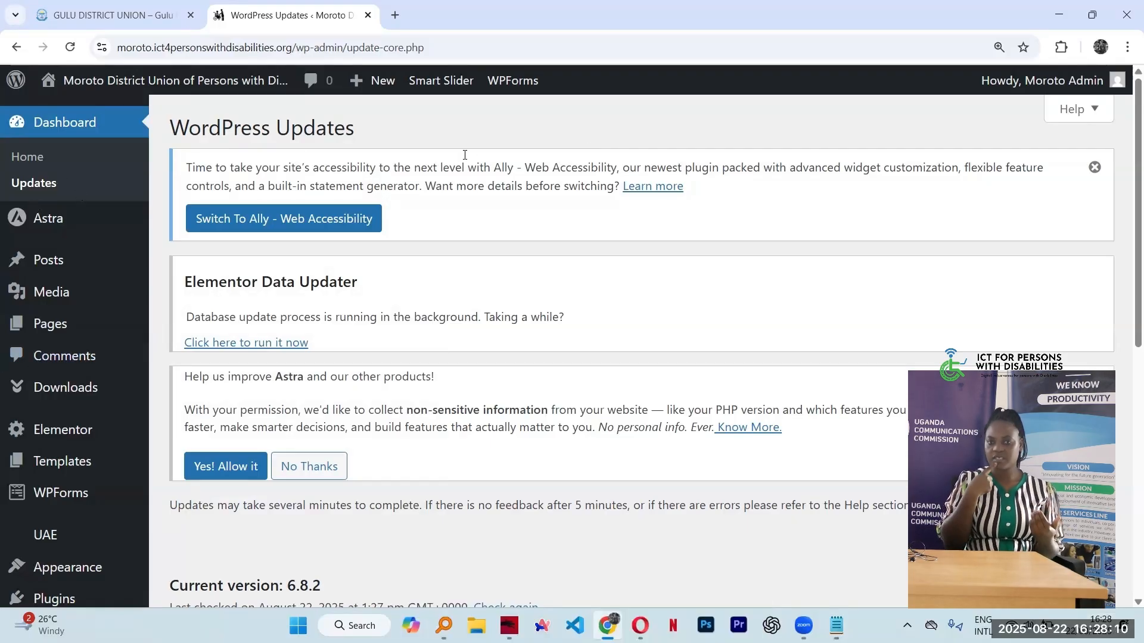
scroll(465, 155, "down", 8)
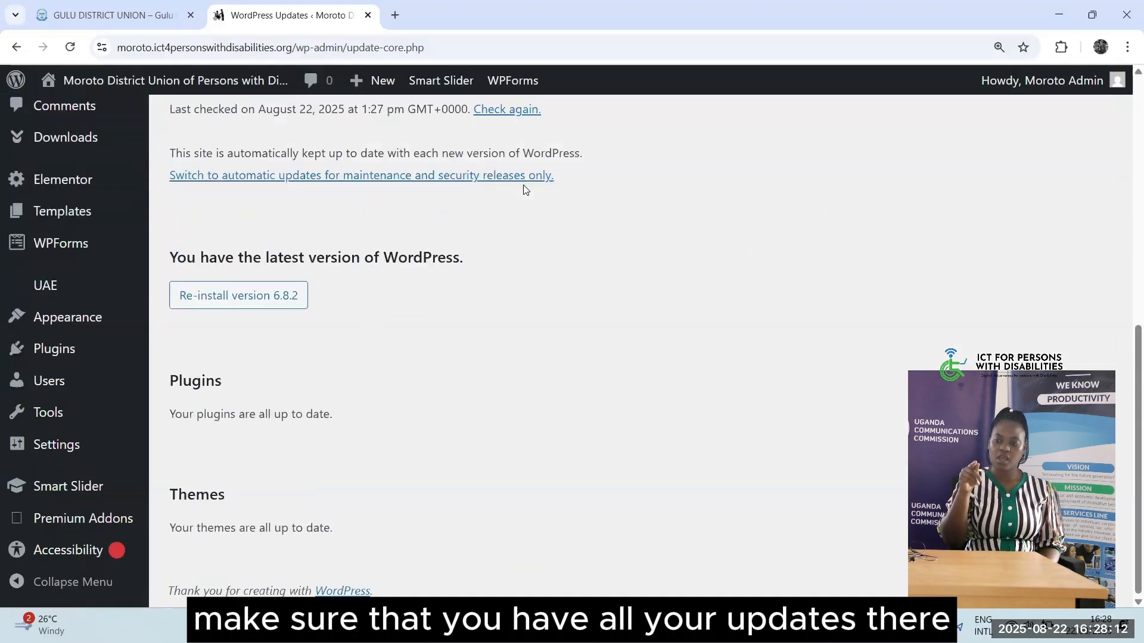
scroll(574, 304, "up", 8)
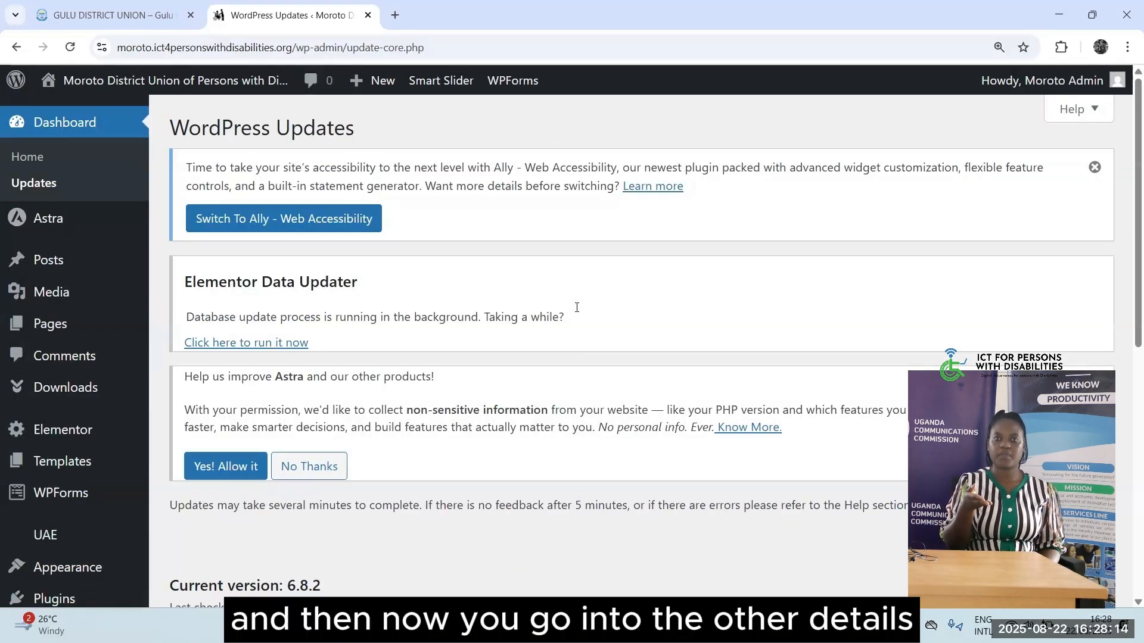